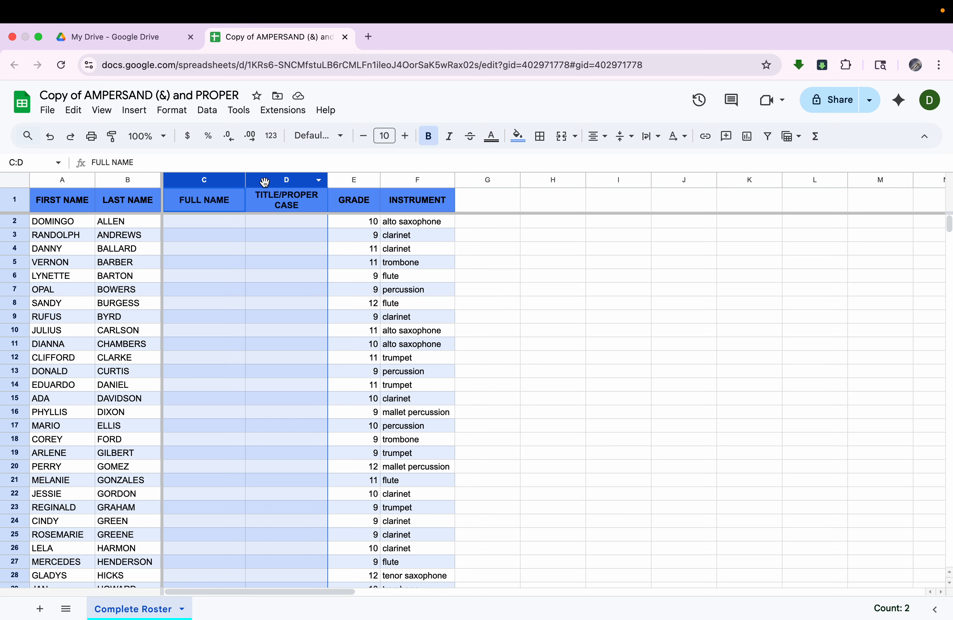
left_click(197, 305)
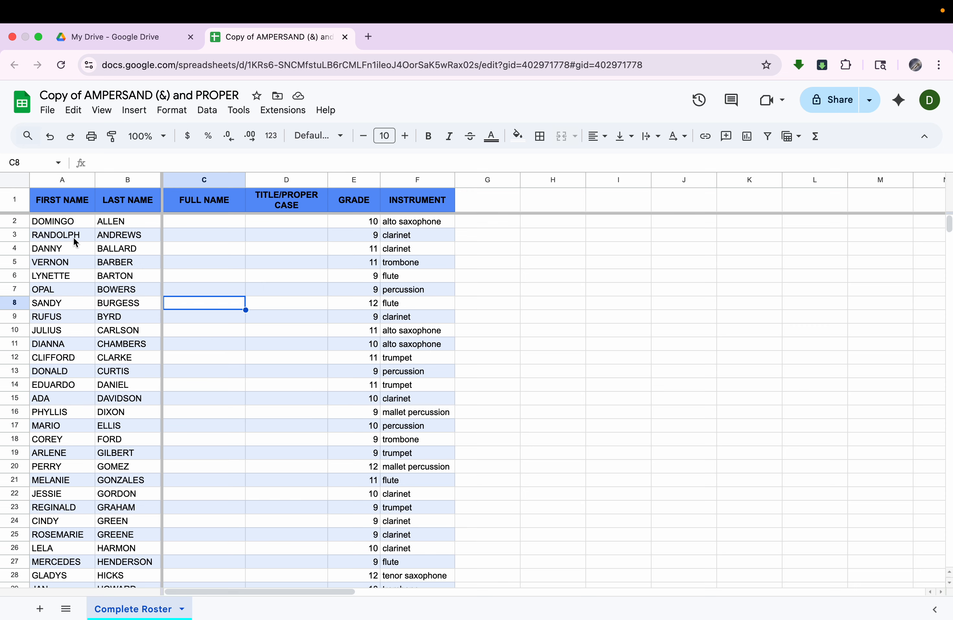
left_click_drag(77, 222, 81, 481)
left_click_drag(136, 224, 136, 481)
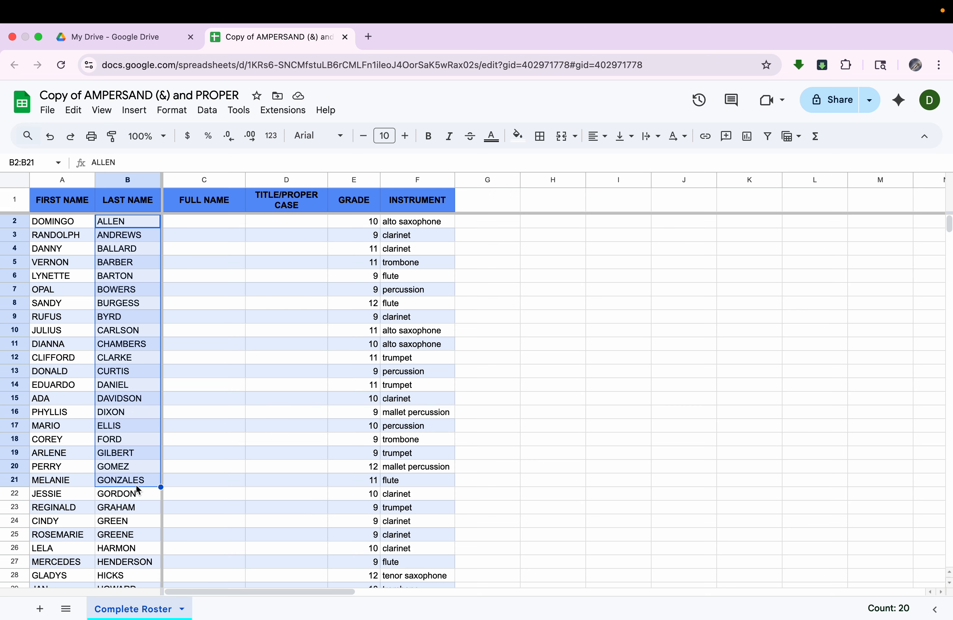
Step: Enter the formula =A2&B2 in cell C2 of the FULL NAME column and decline the suggested autofill
left_click(222, 224)
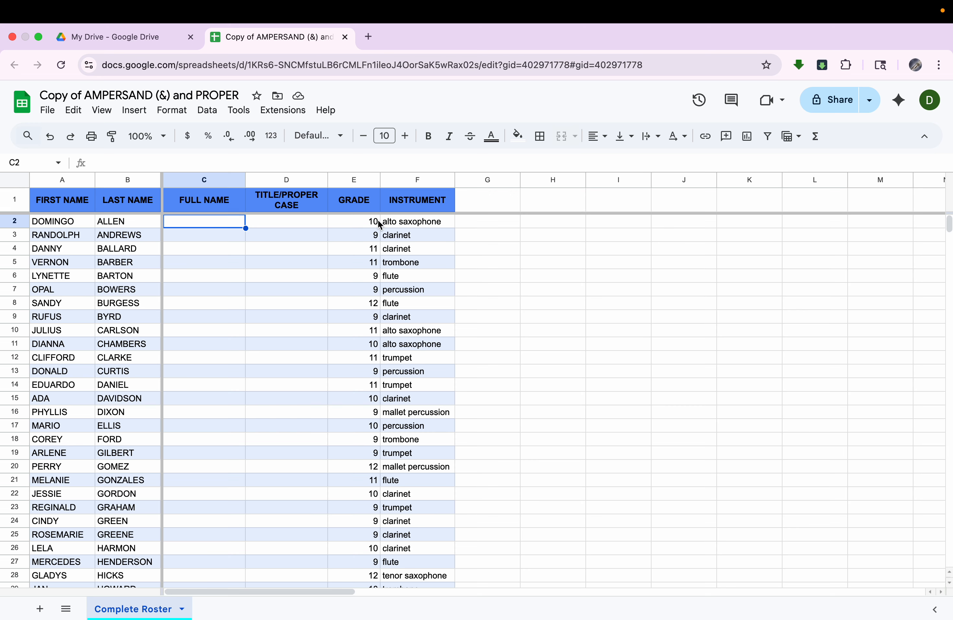
type("=")
key("Caps_Lock")
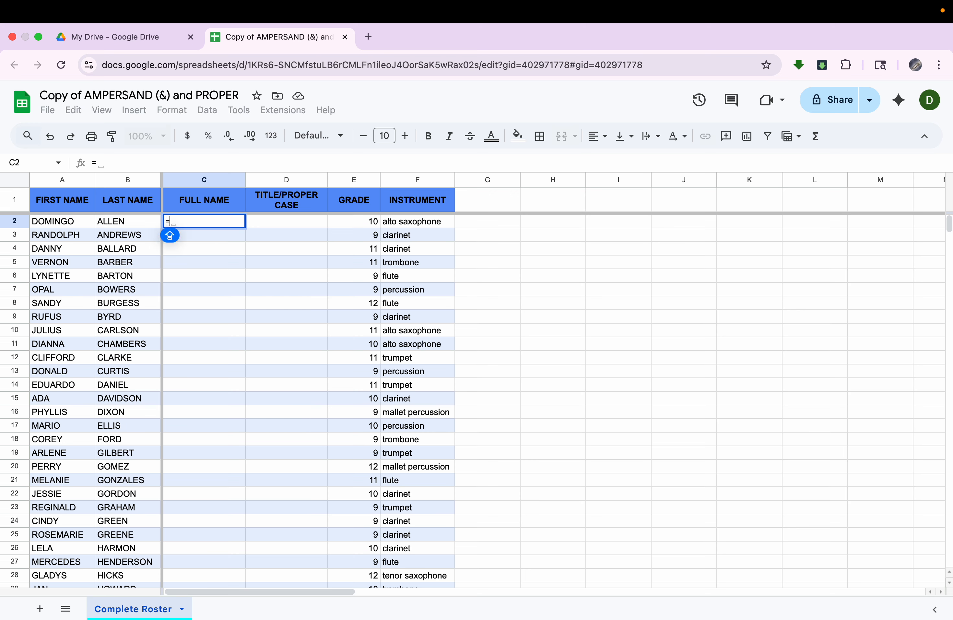
left_click(61, 226)
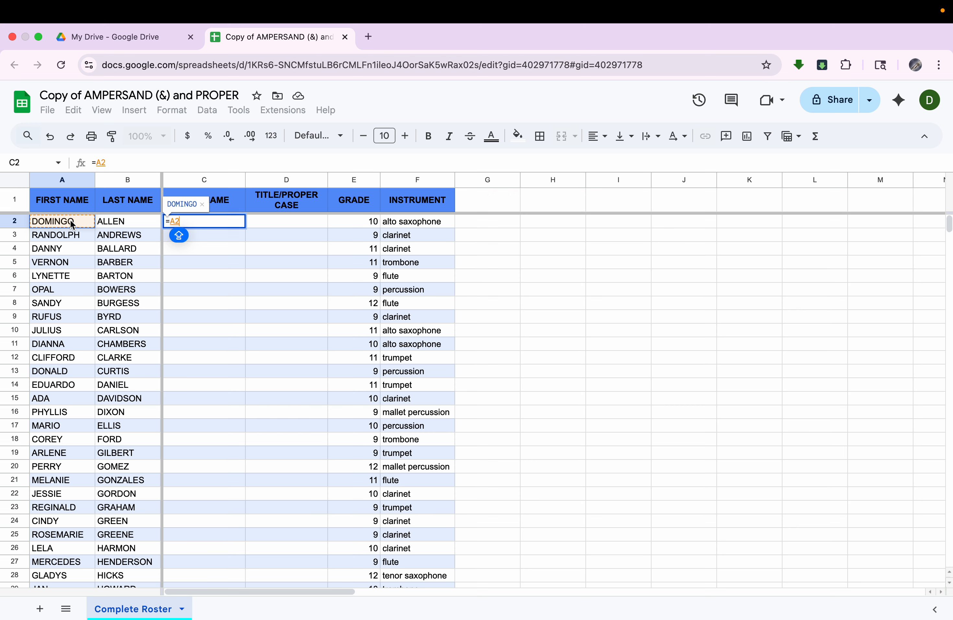
type("&")
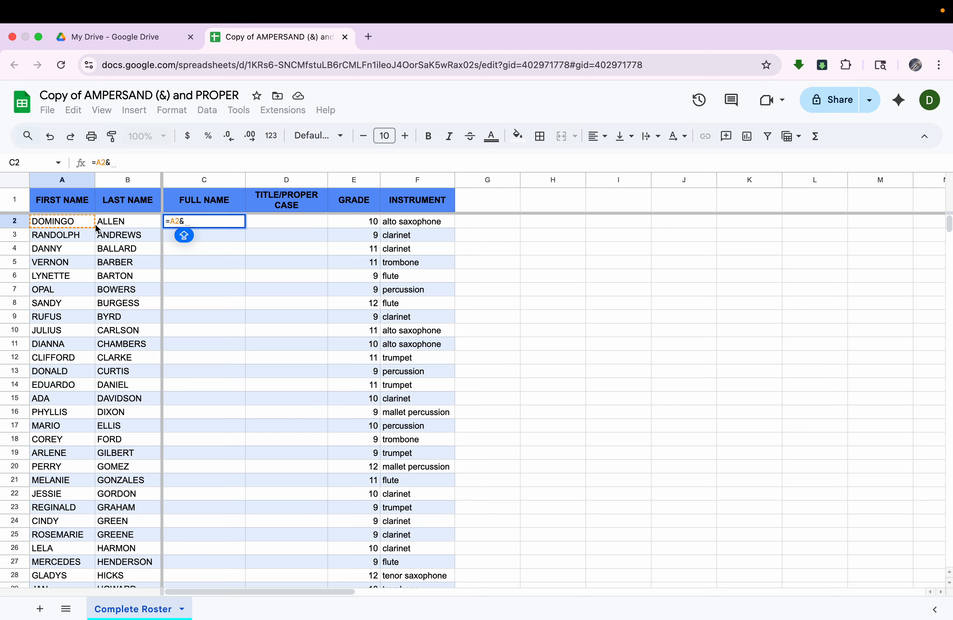
left_click(134, 224)
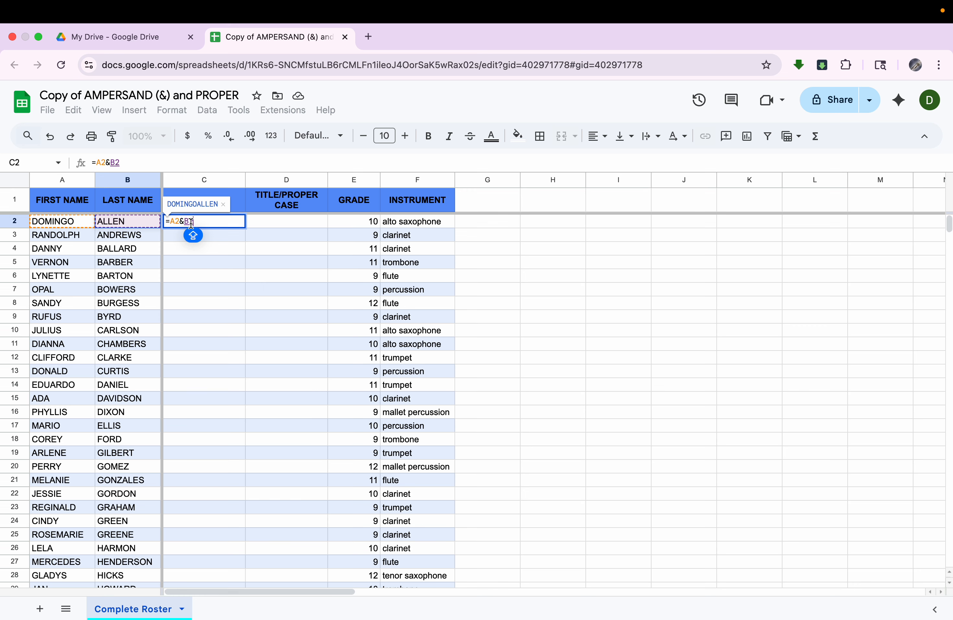
key("Return")
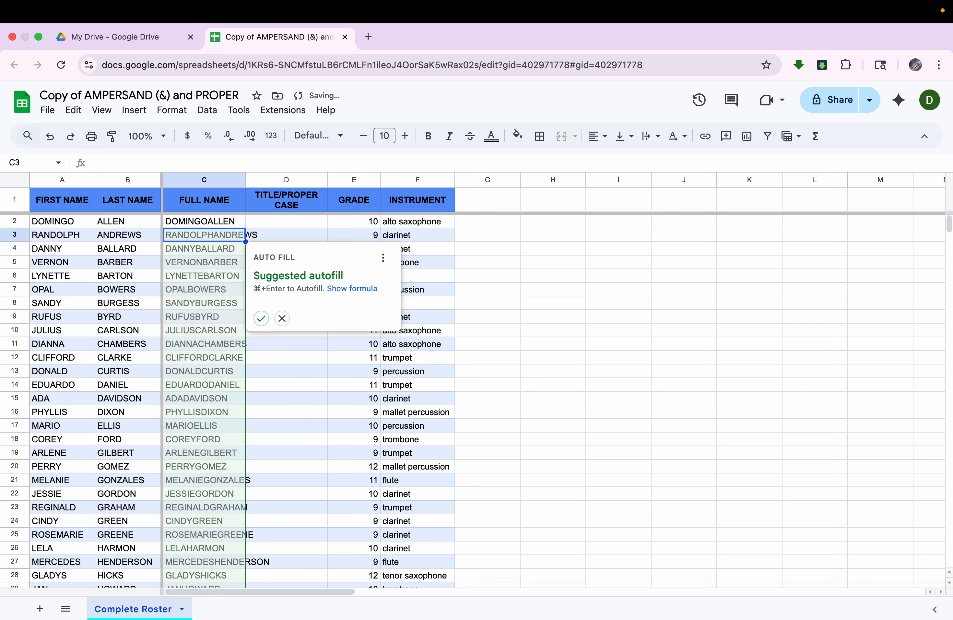
left_click(283, 319)
Step: Insert a quoted space between the two names in C2, making the formula =A2&" "&B2
left_click(215, 225)
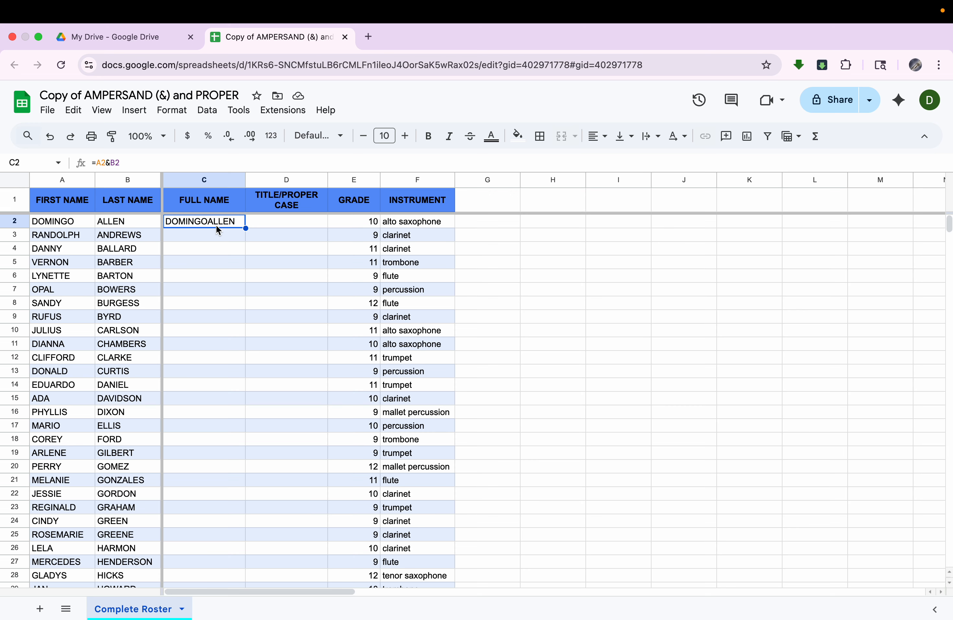
double_click(217, 226)
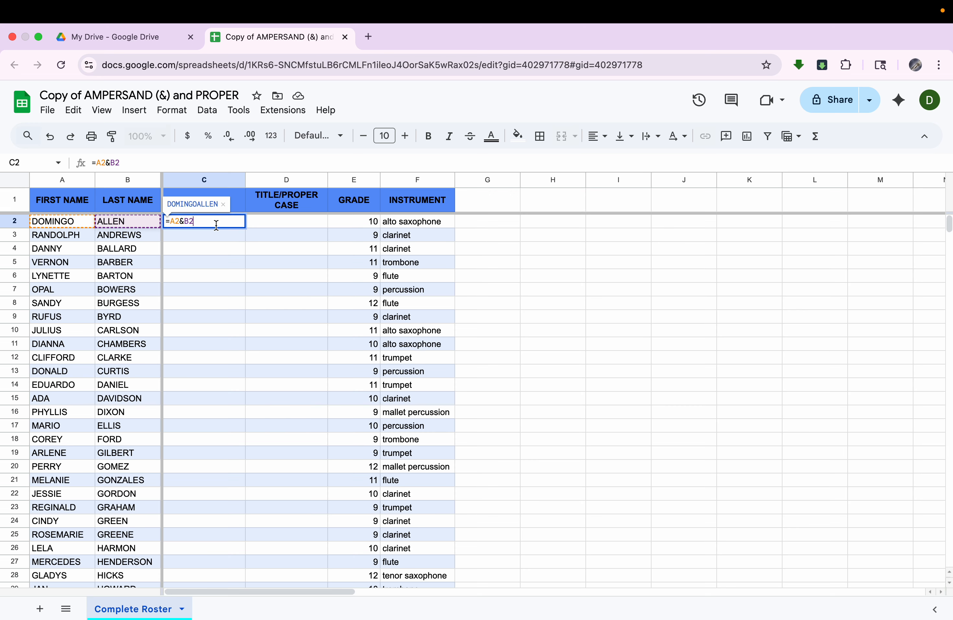
left_click(185, 221)
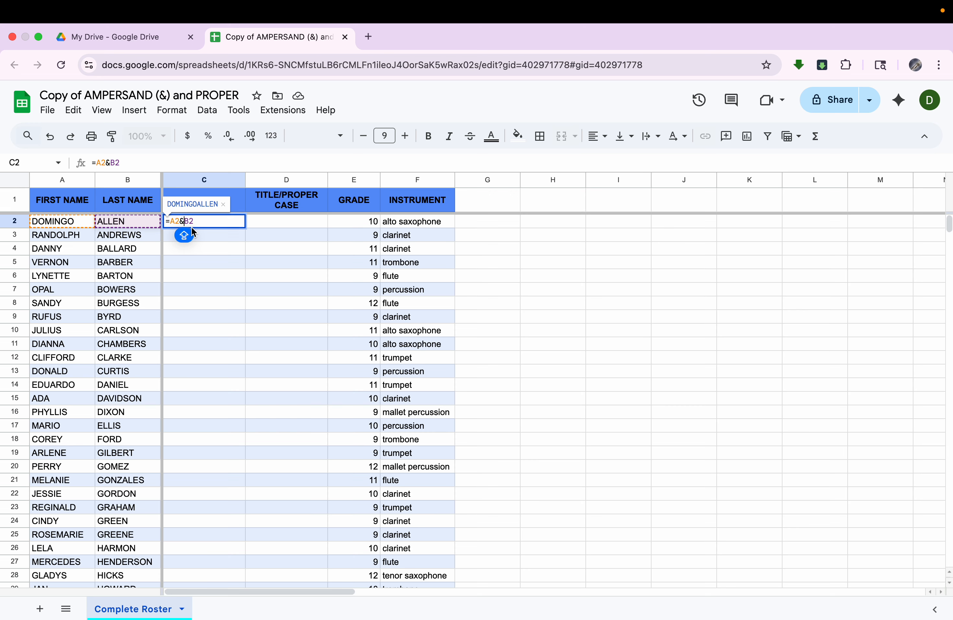
type("\" \"")
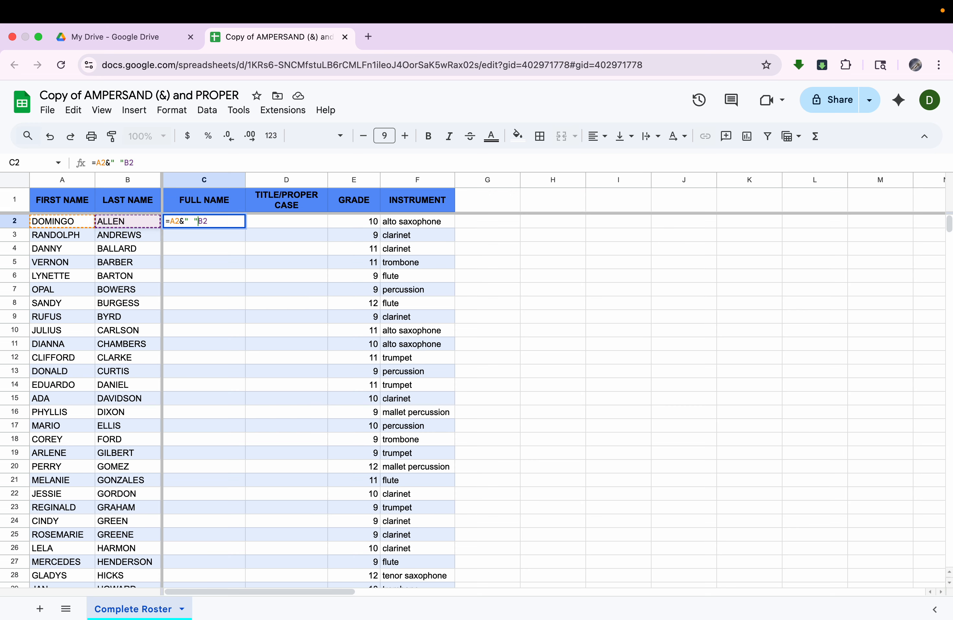
type("&")
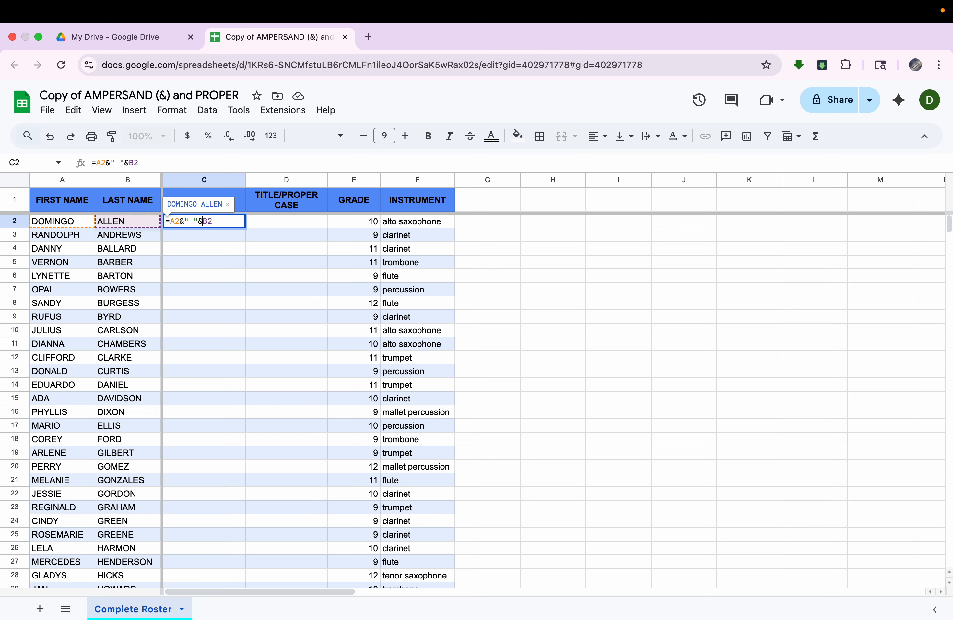
left_click_drag(172, 222, 182, 223)
left_click(184, 221)
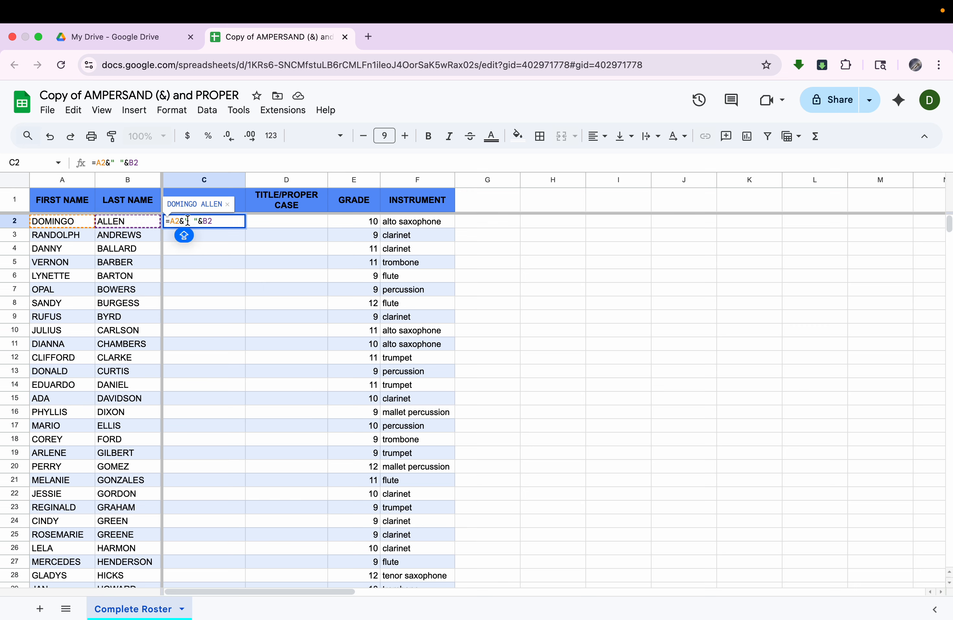
left_click(197, 221, "shift")
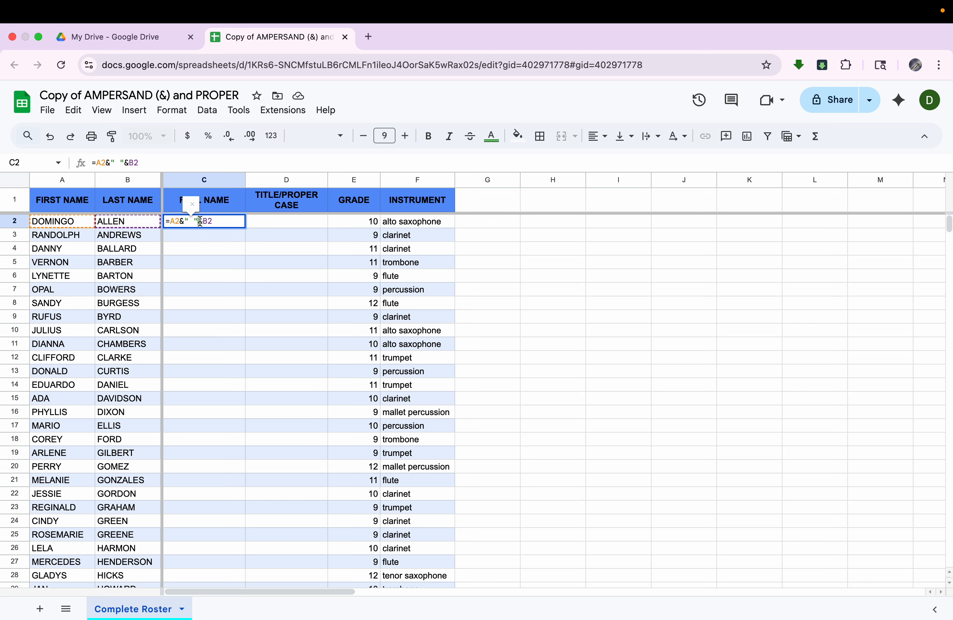
left_click_drag(203, 221, 215, 221)
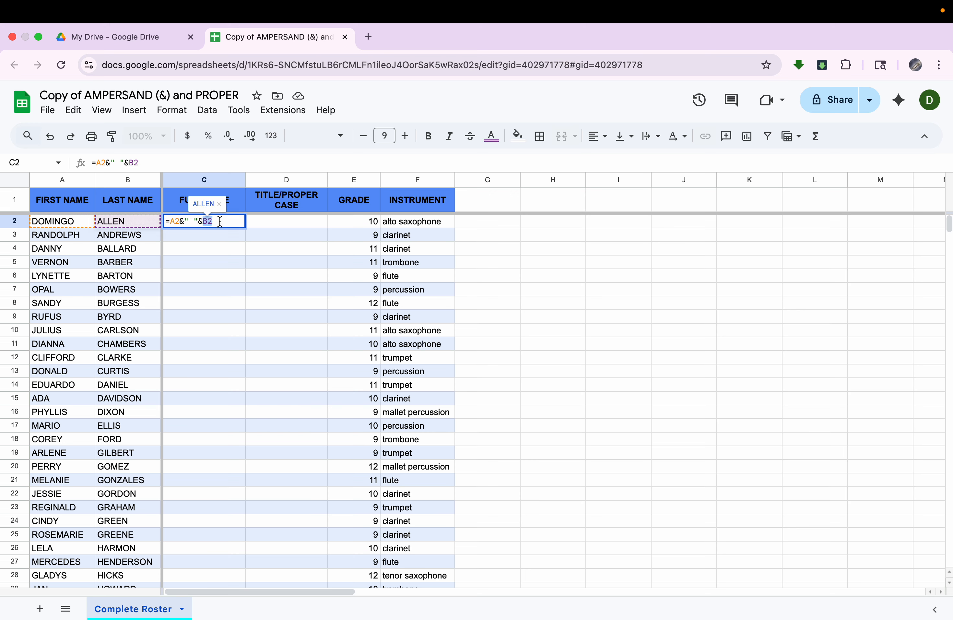
left_click(220, 221)
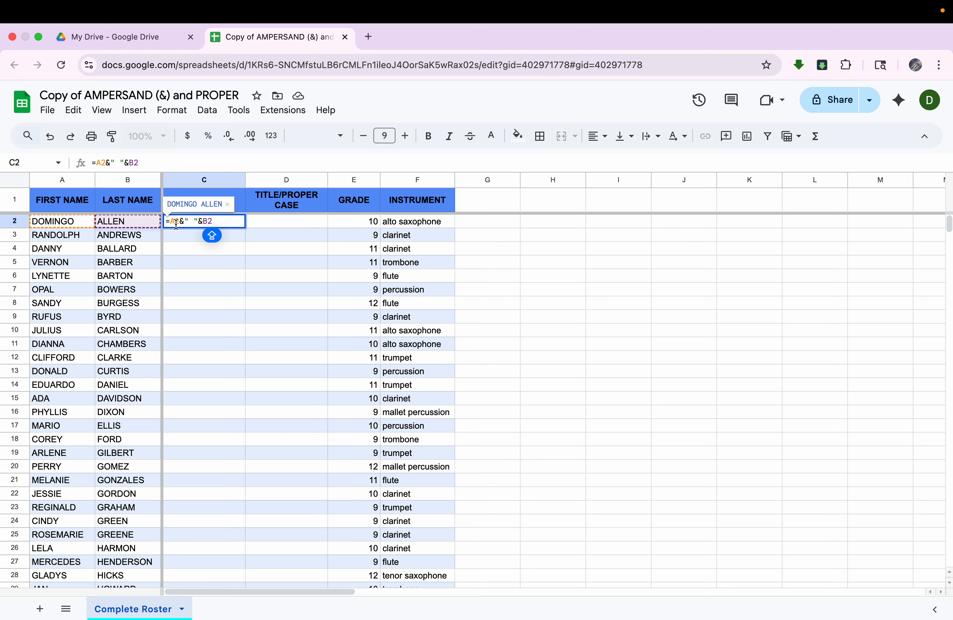
left_click_drag(166, 221, 213, 222)
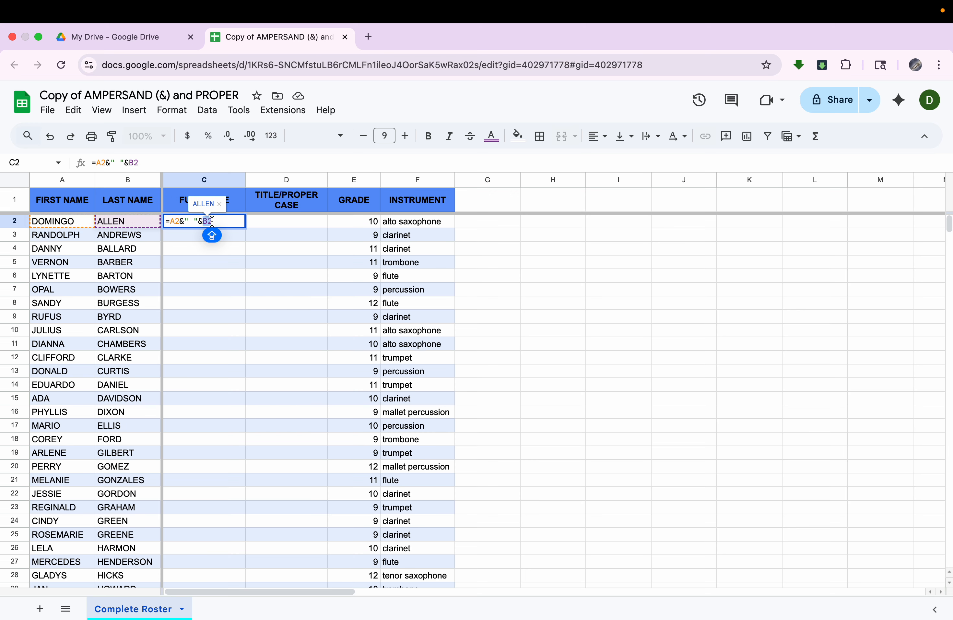
key("Return")
Step: Fill the C2 formula down the FULL NAME column through row 67, the last student on the roster
left_click(198, 220)
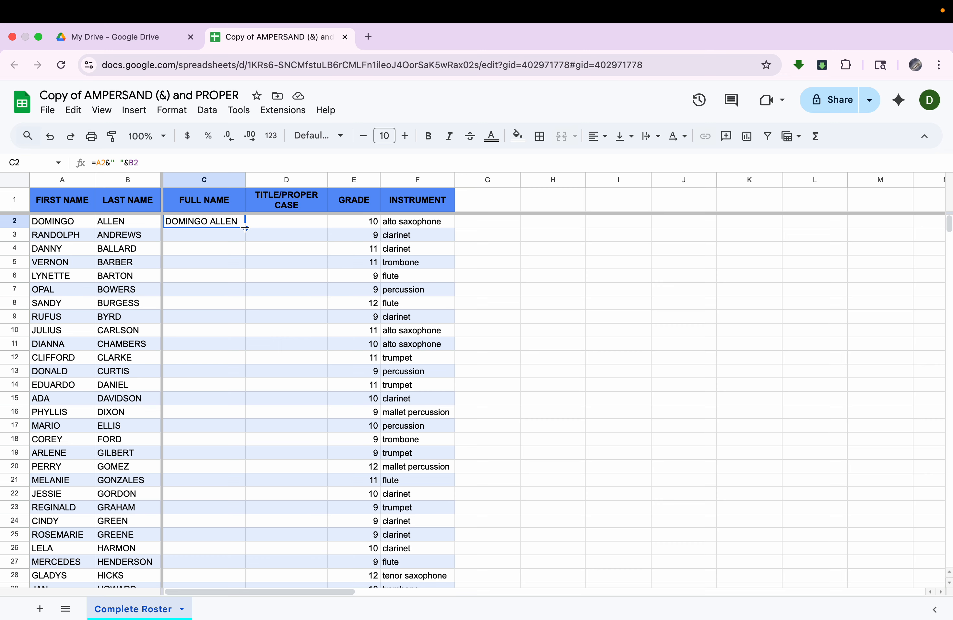
left_click_drag(245, 228, 203, 491)
scroll(203, 487, "down", 10)
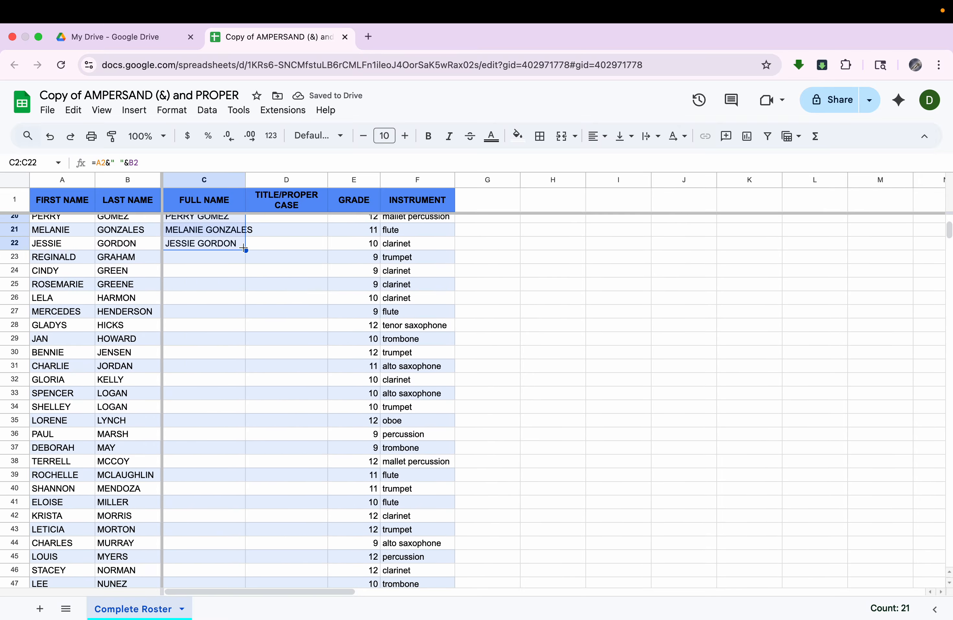
left_click_drag(246, 250, 242, 530)
scroll(231, 524, "down", 5)
scroll(231, 524, "down", 2)
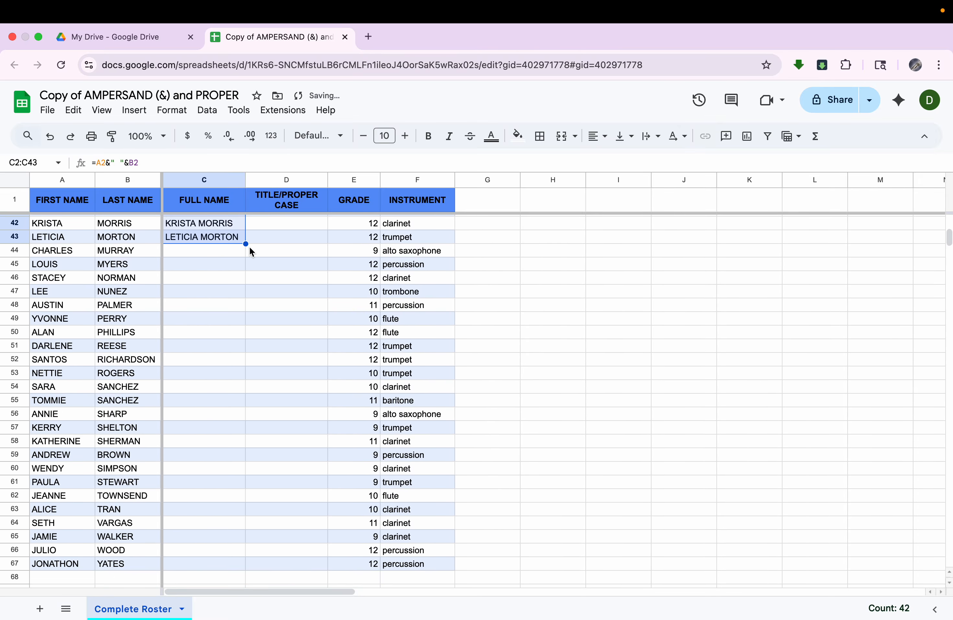
left_click_drag(245, 244, 242, 333)
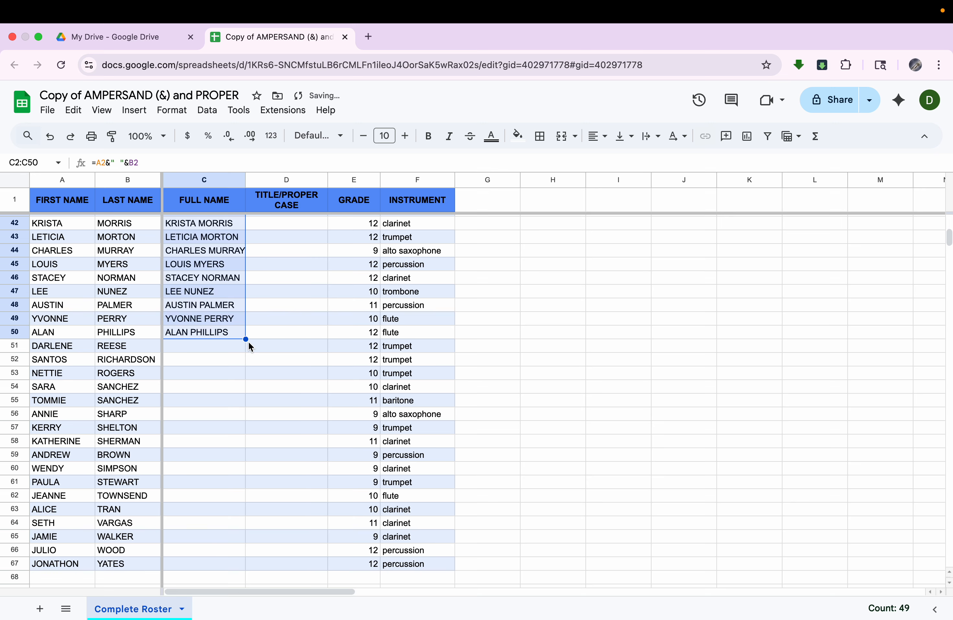
double_click(247, 339)
scroll(242, 467, "down", 2)
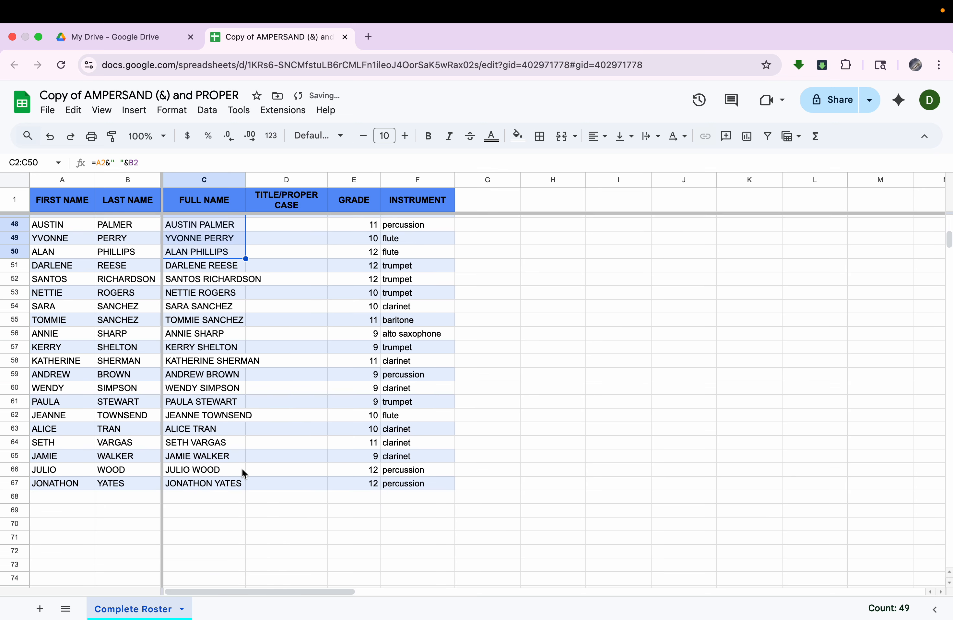
scroll(242, 468, "up", 3)
scroll(244, 470, "up", 12)
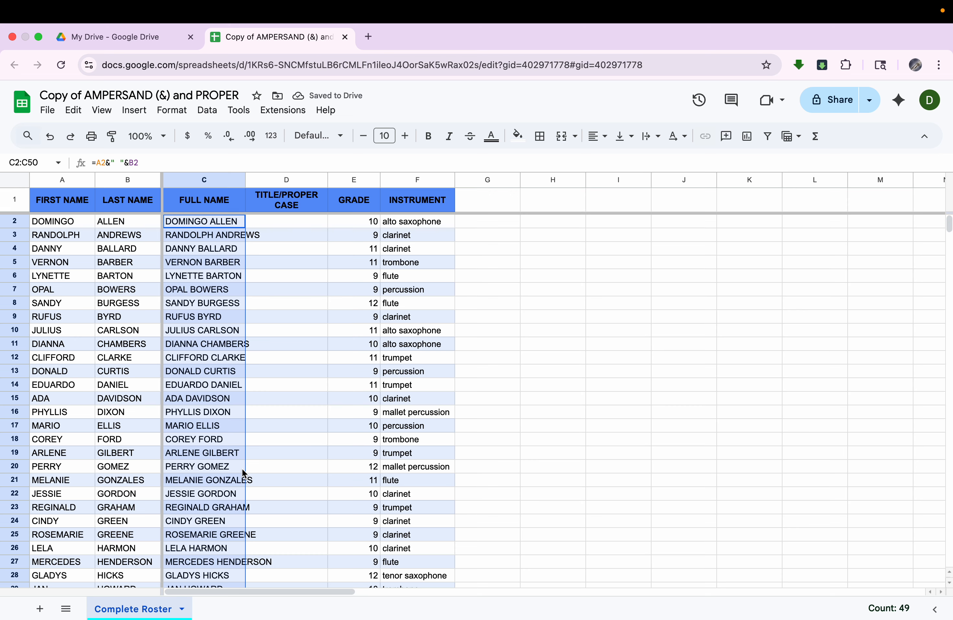
left_click(219, 226)
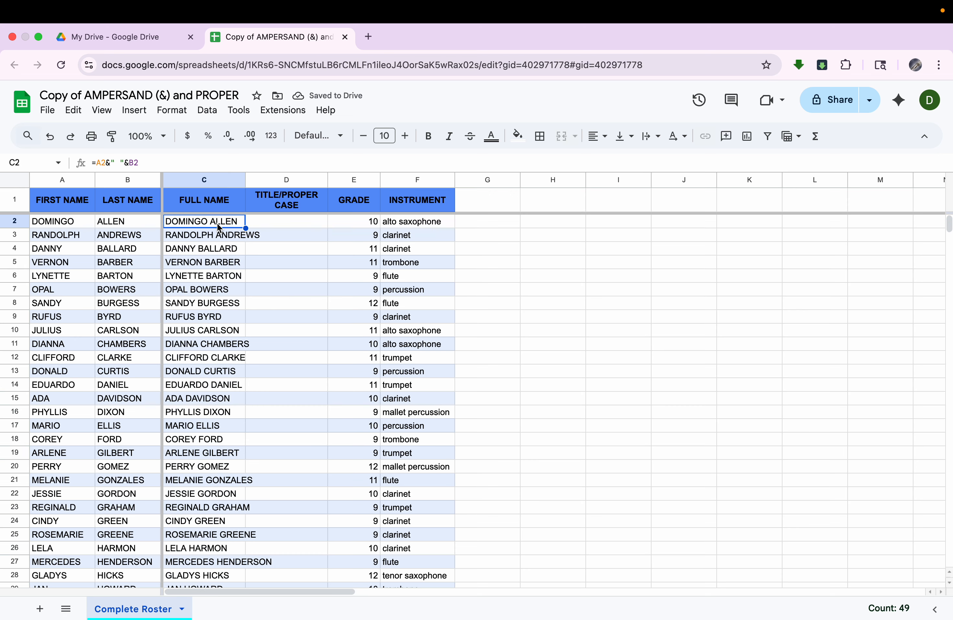
double_click(219, 226)
left_click_drag(198, 221, 188, 221)
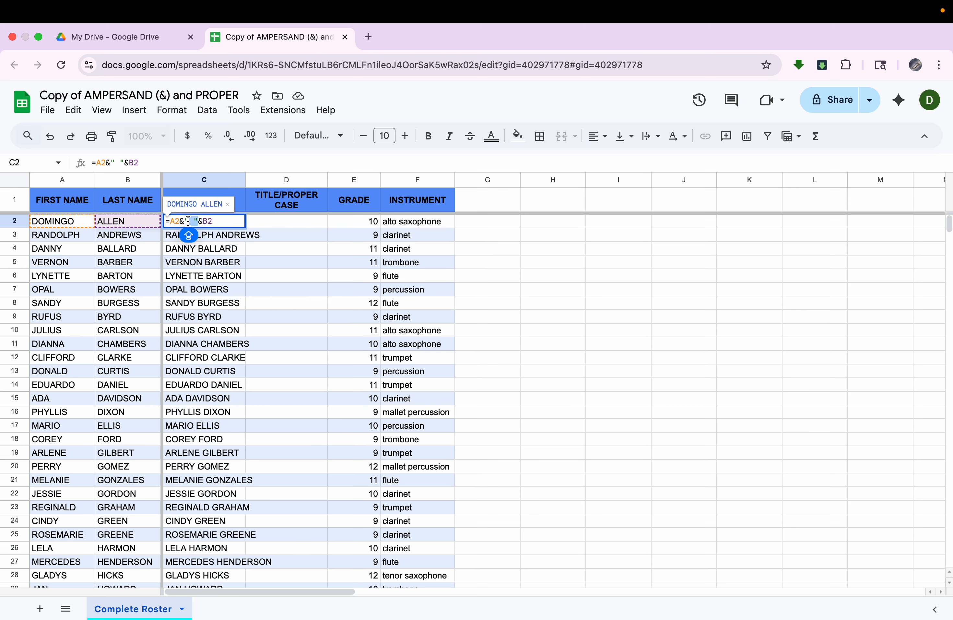
key("Escape")
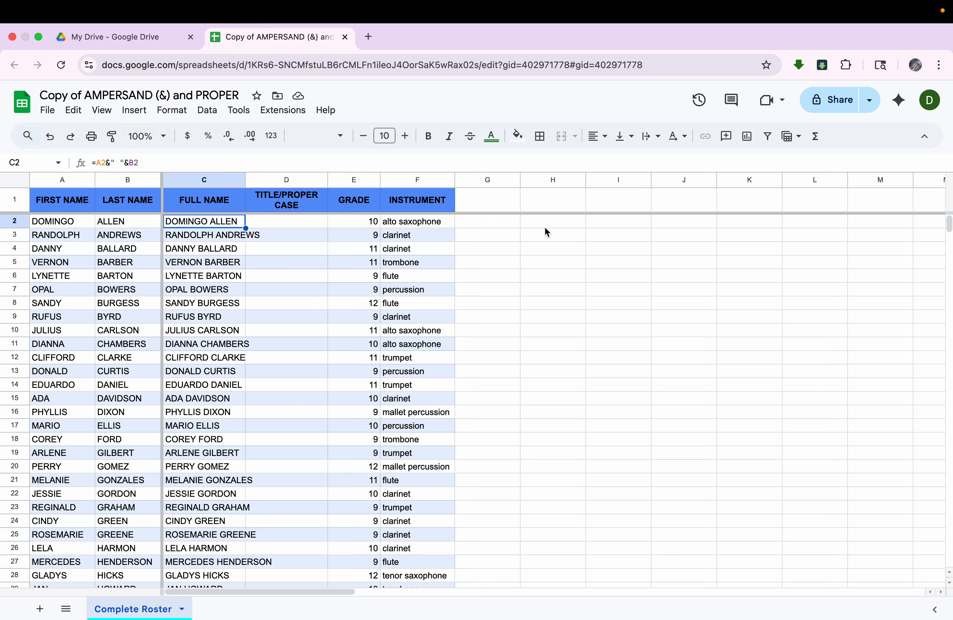
Step: Enter the cell reference formula =A2 in the empty cell H1
left_click(558, 203)
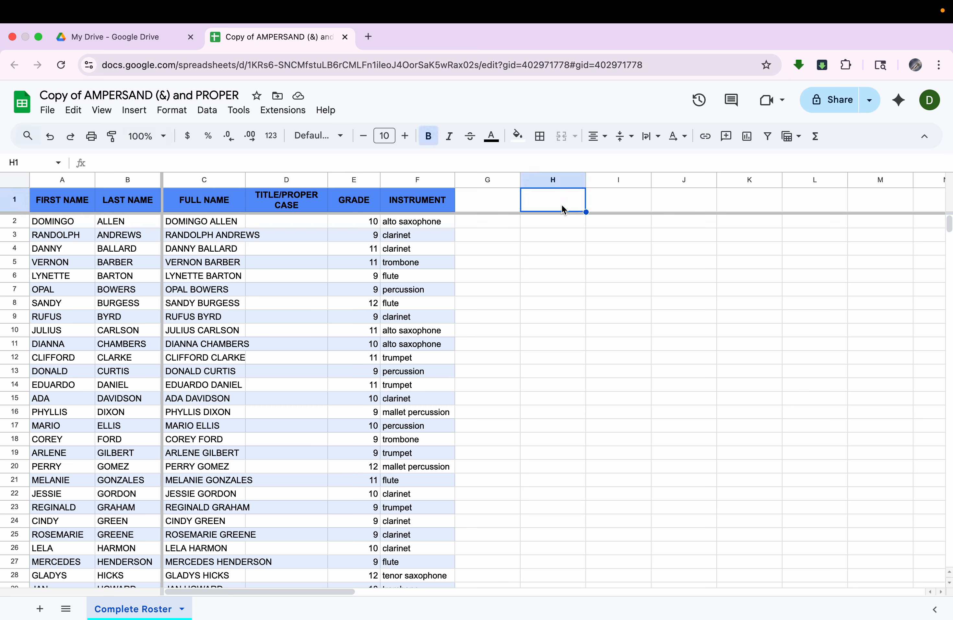
type("=")
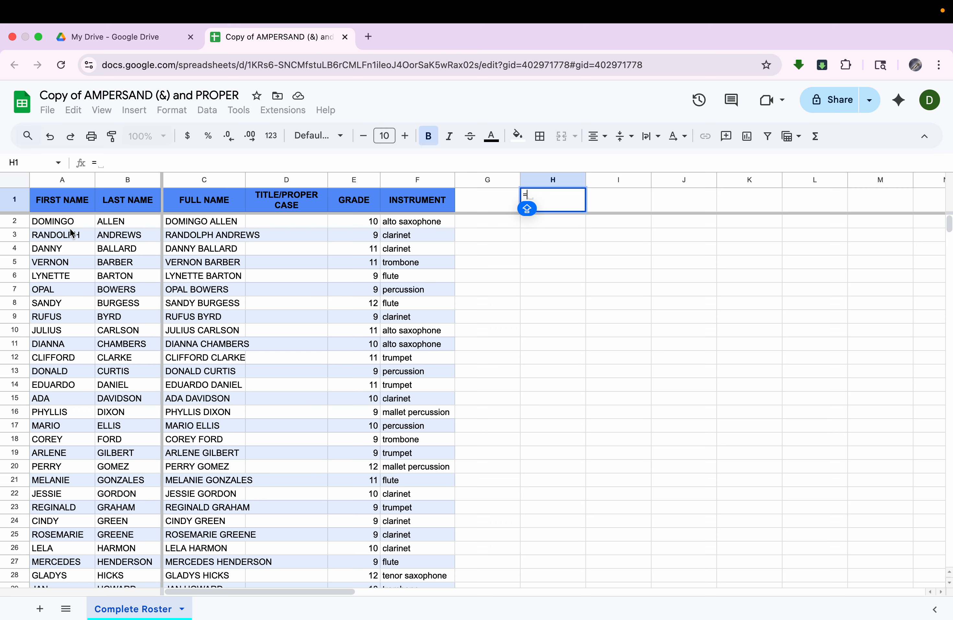
type("a2")
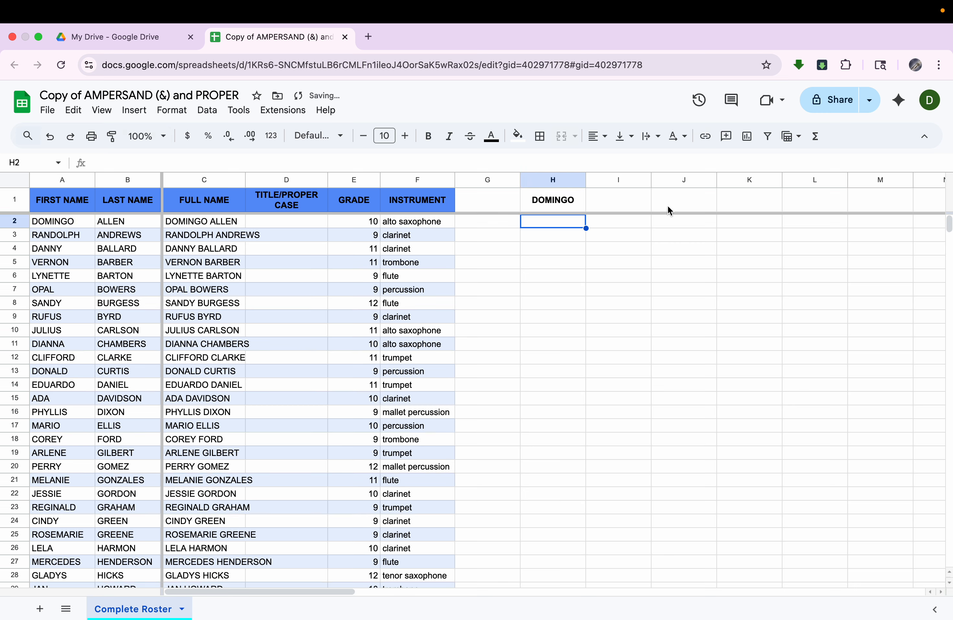
Step: Put the reference in H1 in quotation marks so that the formula is ="A2"
left_click(562, 207)
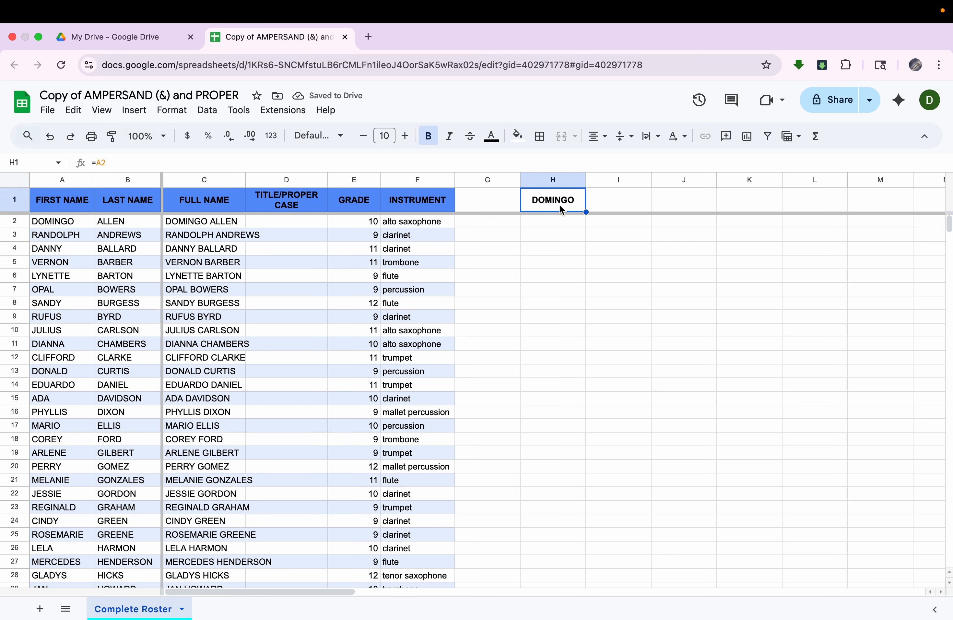
double_click(562, 209)
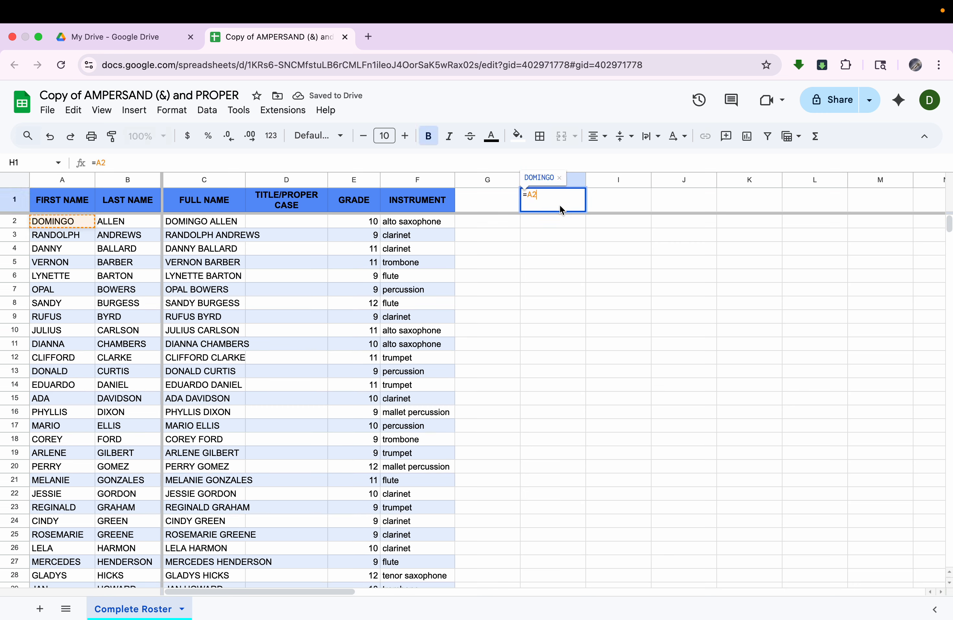
key("Left")
key("Left")
type("\"")
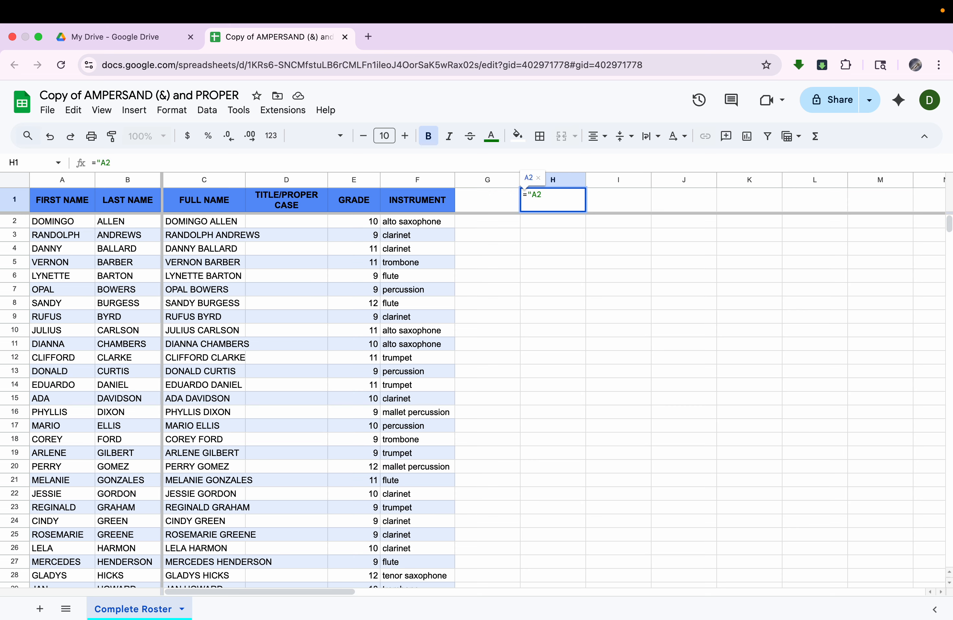
key("Return")
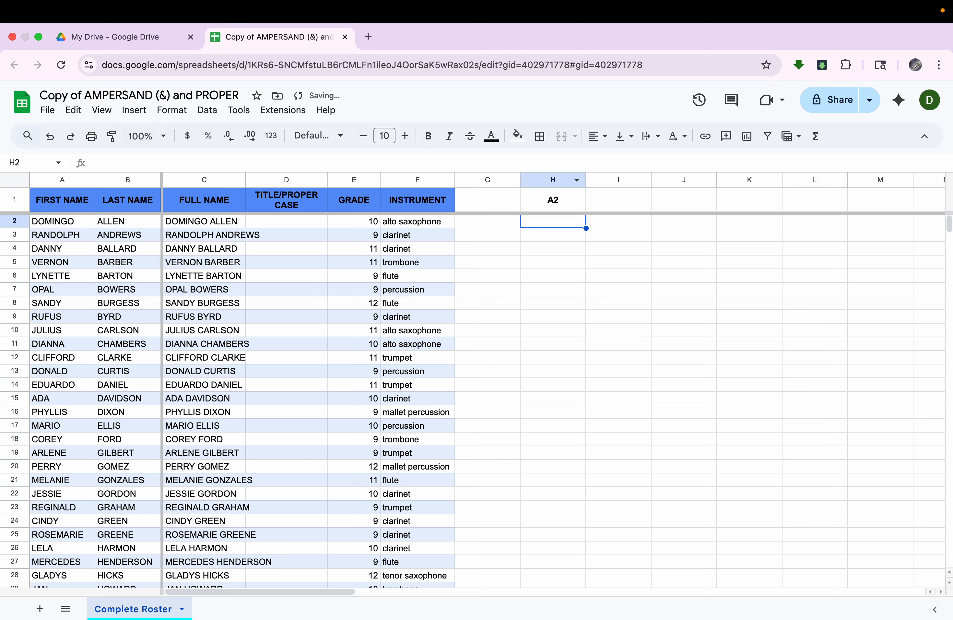
left_click(569, 205)
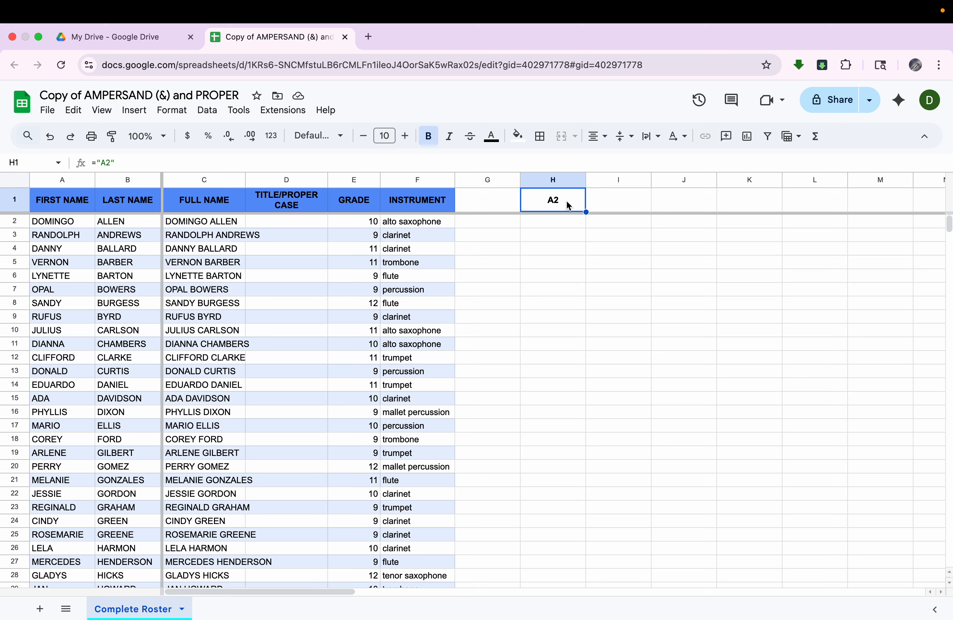
Step: Clear the quotation mark test formula from cell H1
key("Delete")
scroll(251, 419, "down", 5)
scroll(251, 419, "down", 9)
scroll(251, 419, "up", 1)
scroll(251, 419, "up", 12)
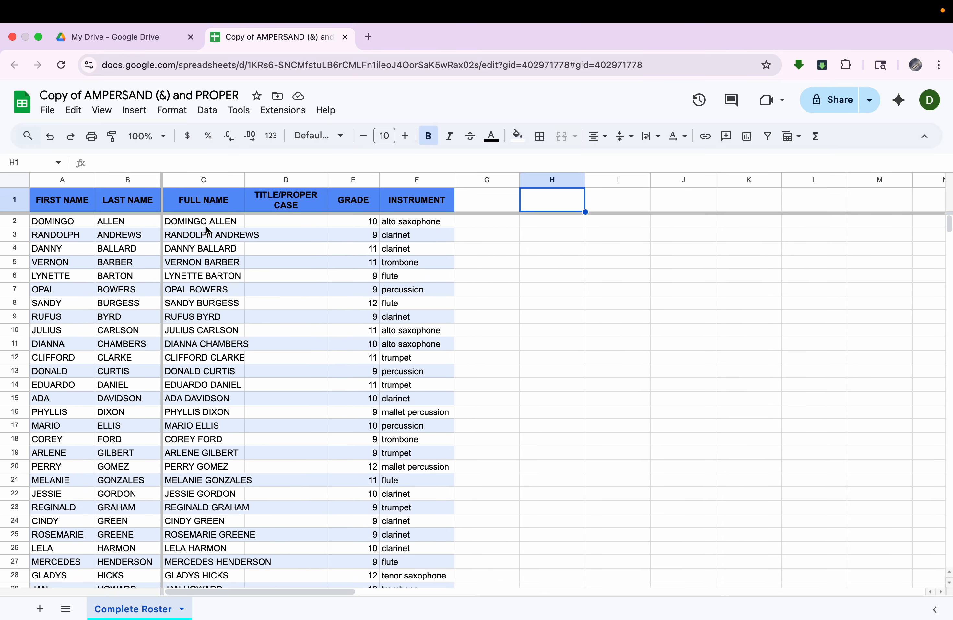
Step: Enter =PROPER(C2) in D2 under TITLE/PROPER CASE and decline the suggested autofill
left_click(206, 227)
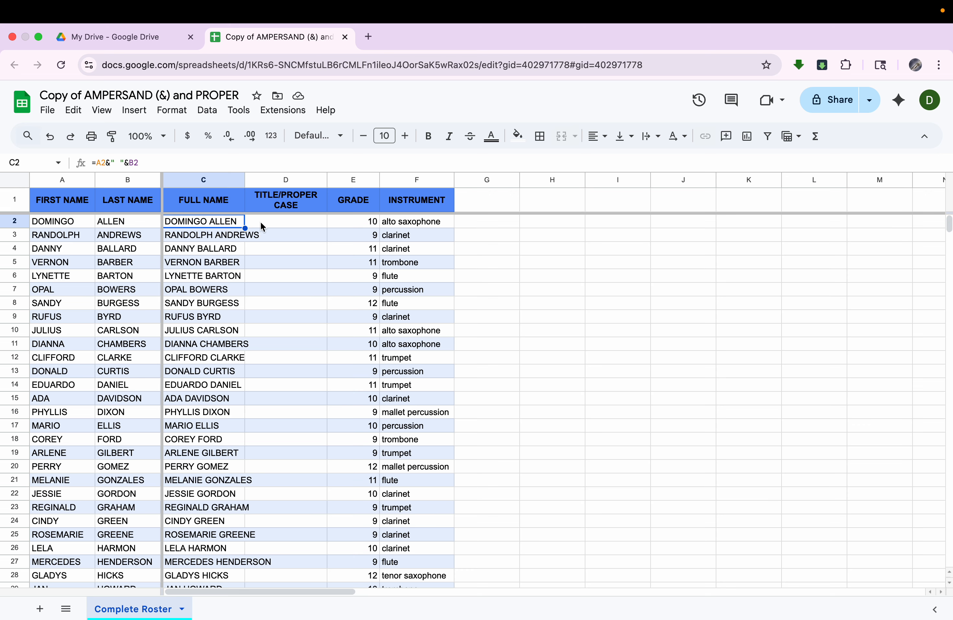
left_click(277, 226)
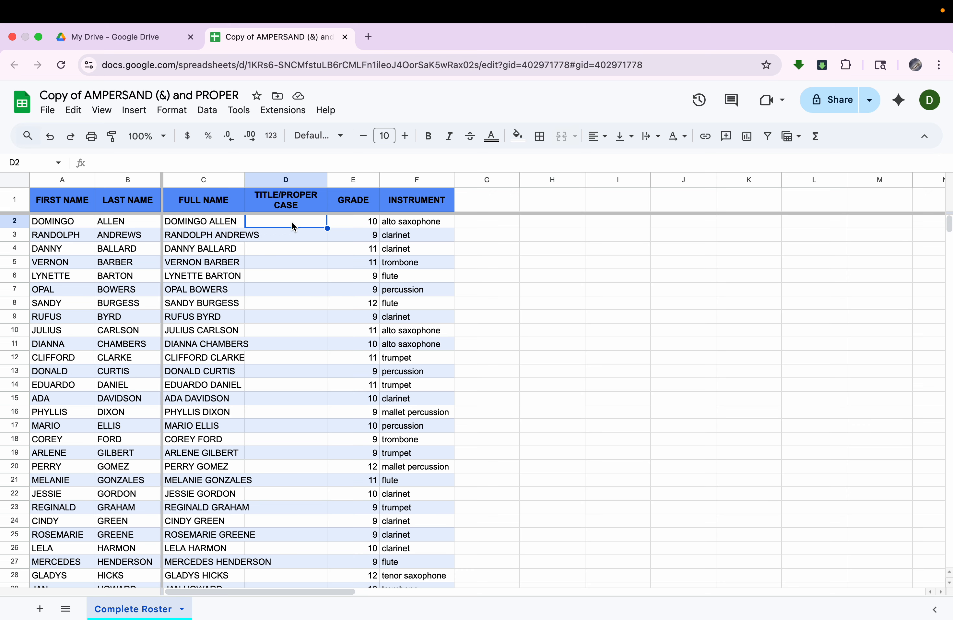
type("=proper")
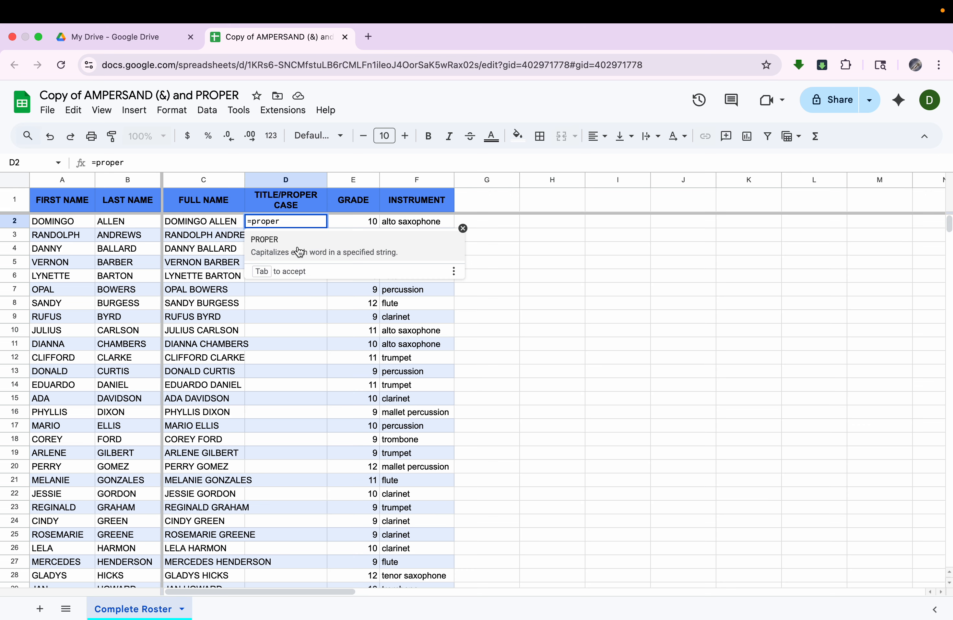
left_click(298, 251)
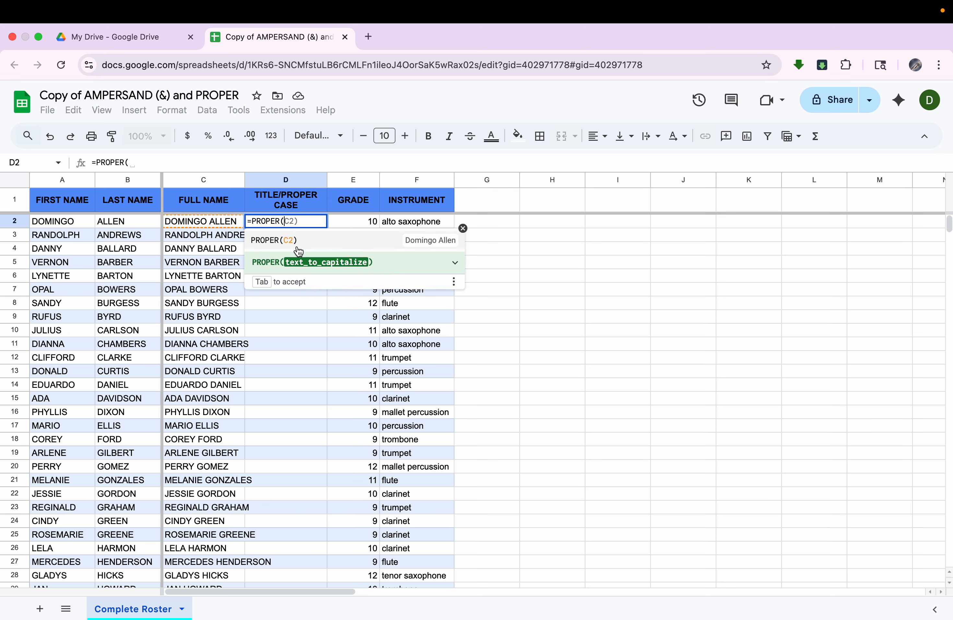
type("C2)")
key("BackSpace")
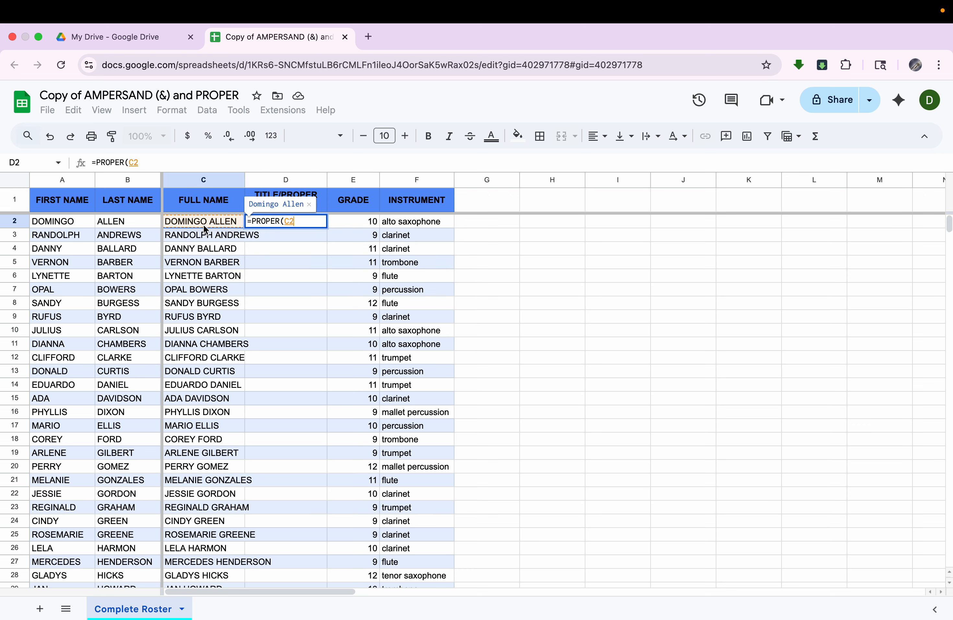
key("Return")
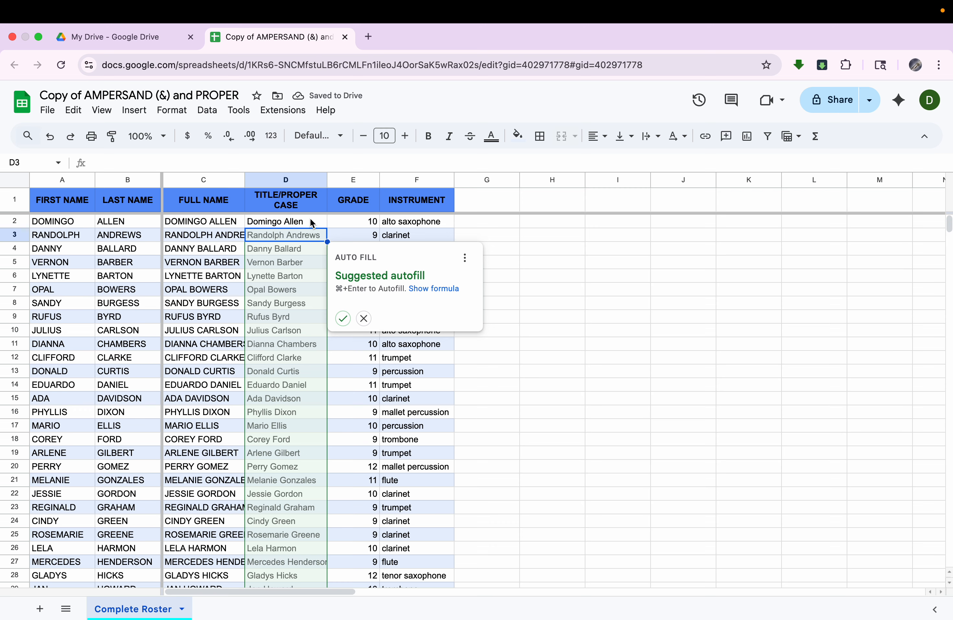
left_click(364, 319)
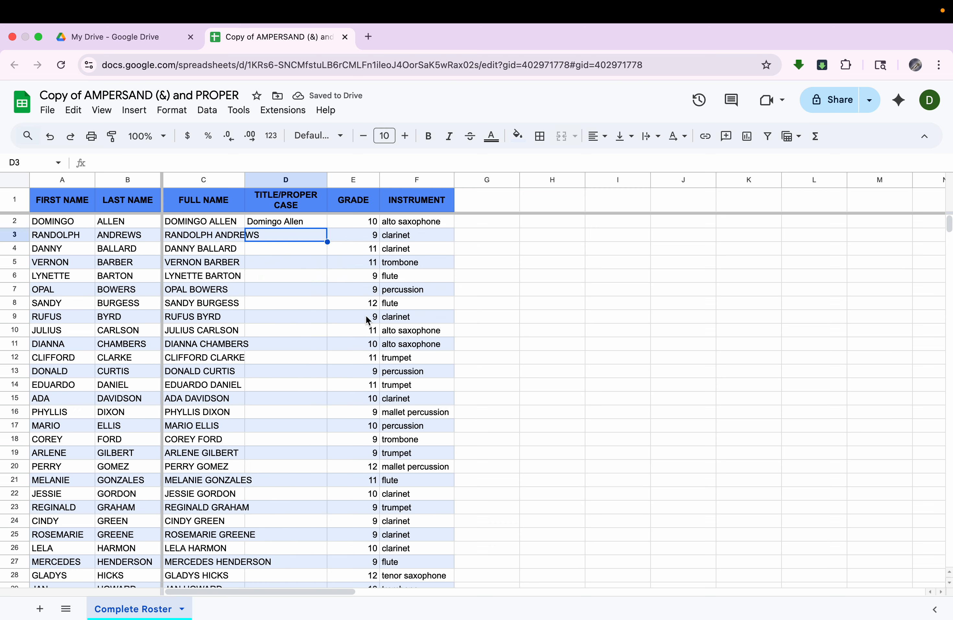
Step: Fill the D2 PROPER formula down the TITLE/PROPER CASE column through row 67
left_click(313, 224)
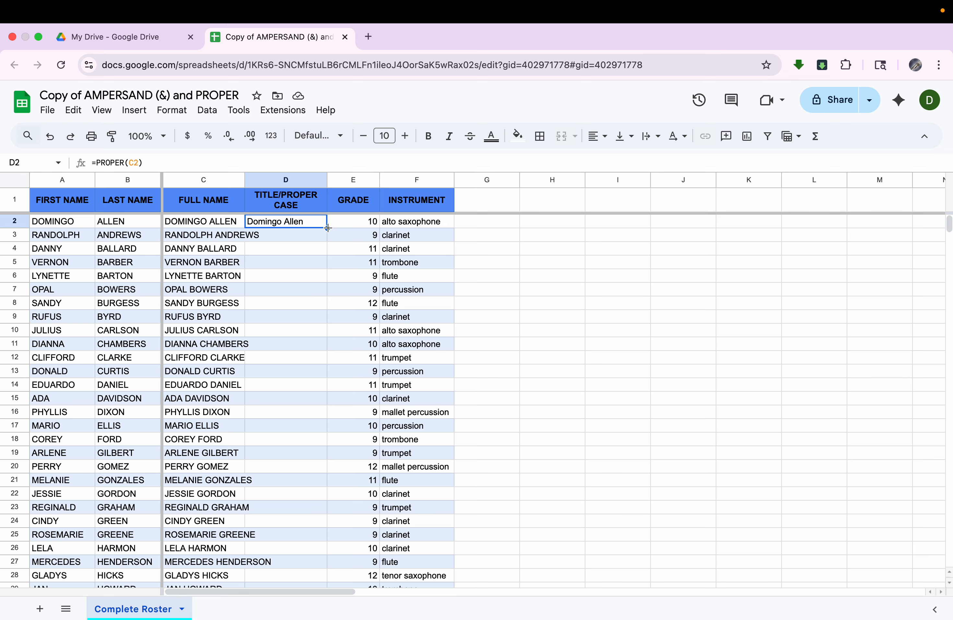
left_click_drag(328, 228, 298, 489)
scroll(297, 488, "down", 5)
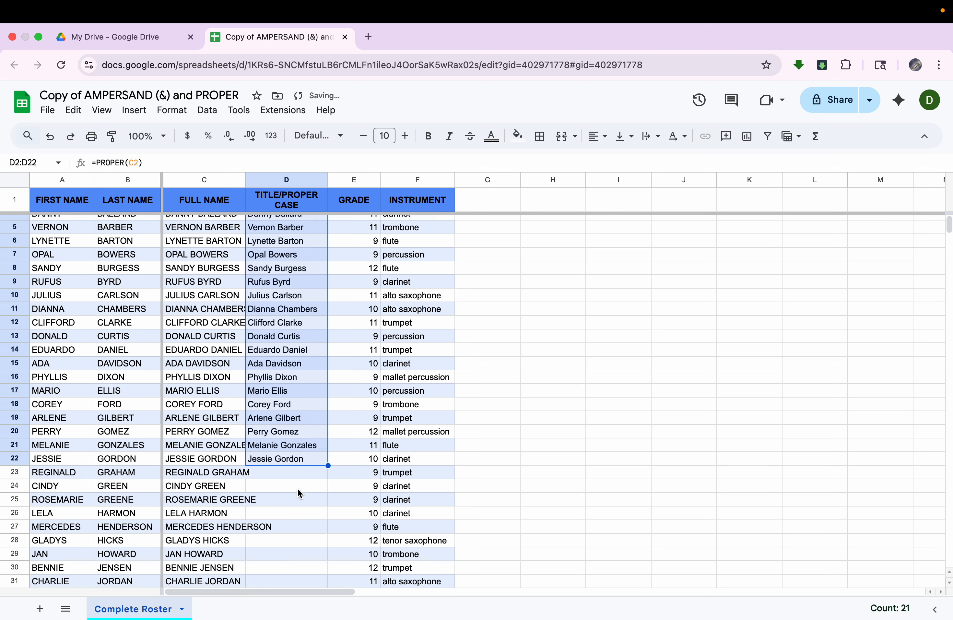
left_click_drag(328, 388, 312, 524)
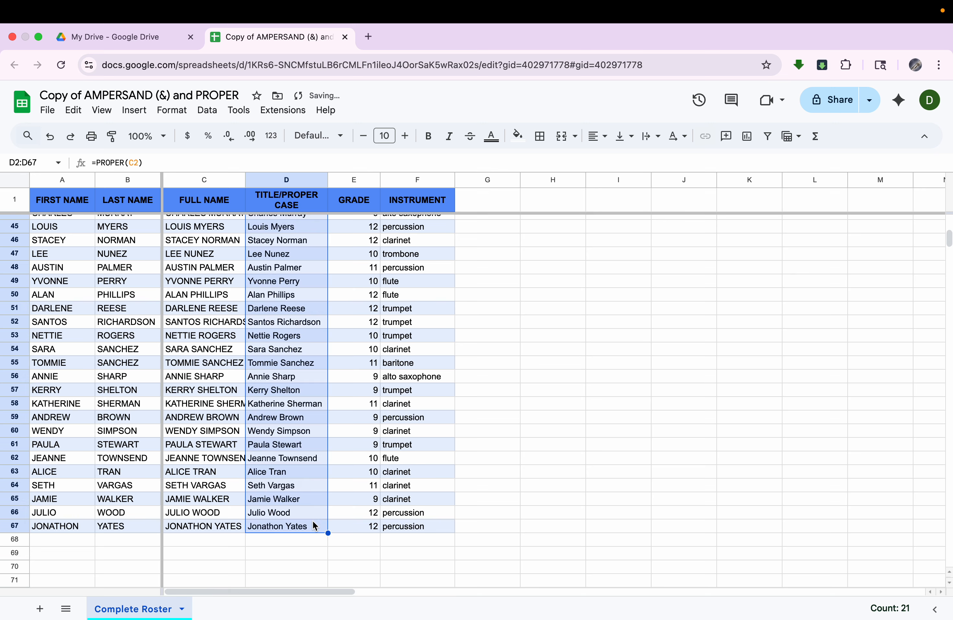
scroll(315, 491, "up", 10)
scroll(315, 490, "up", 5)
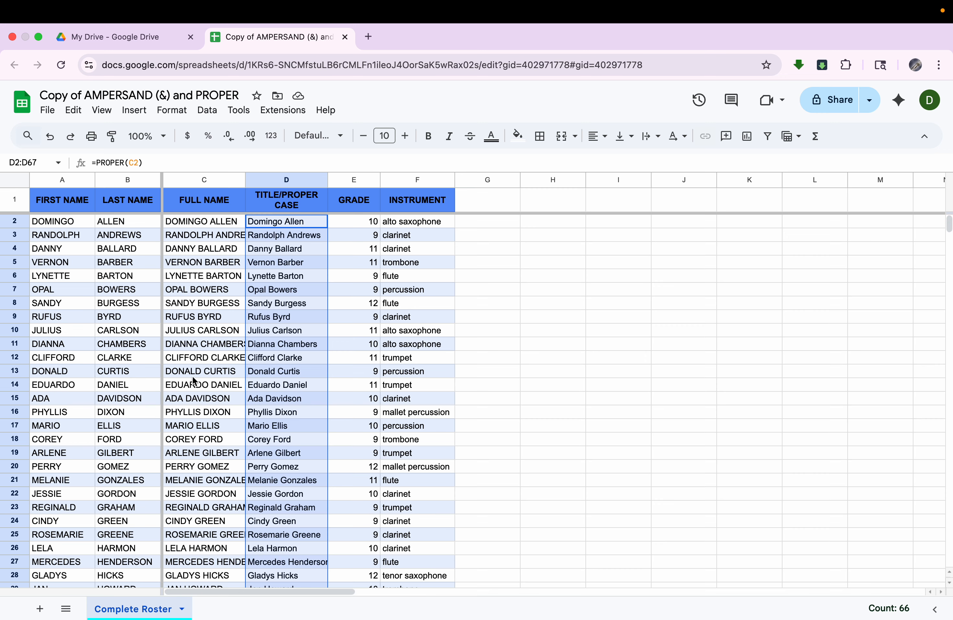
Step: Select the whole roster A1:F67, bring up the advanced range sorting options and mark the data as having a header row
left_click(209, 371)
left_click_drag(50, 203, 416, 392)
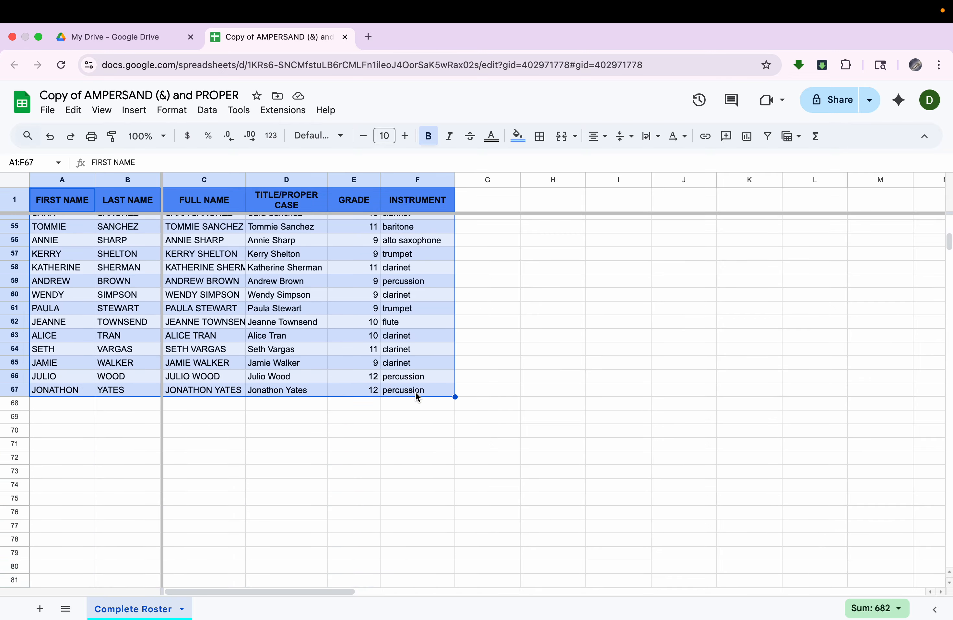
scroll(416, 392, "up", 15)
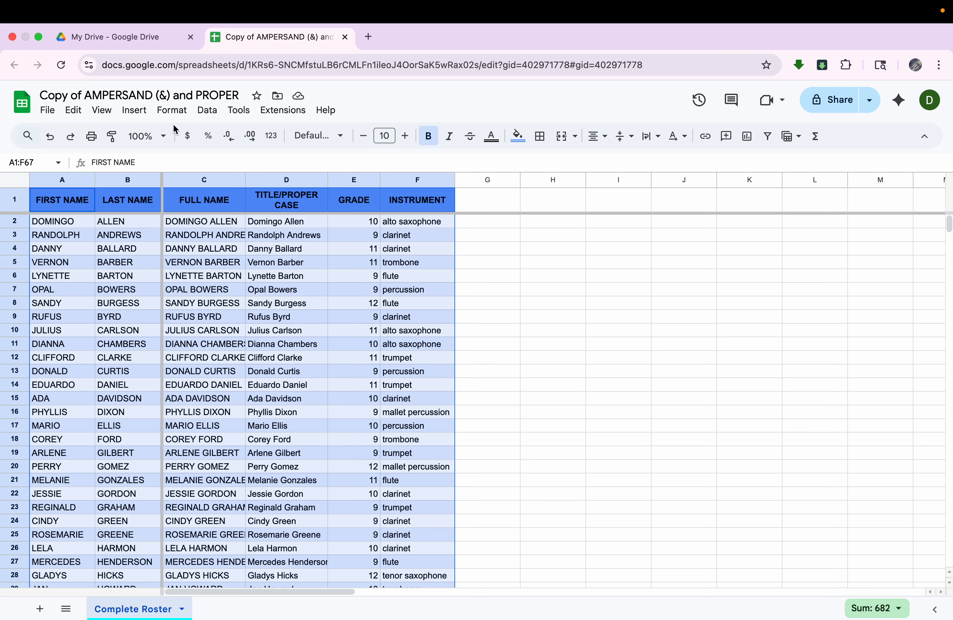
left_click(202, 115)
mouse_move(213, 151)
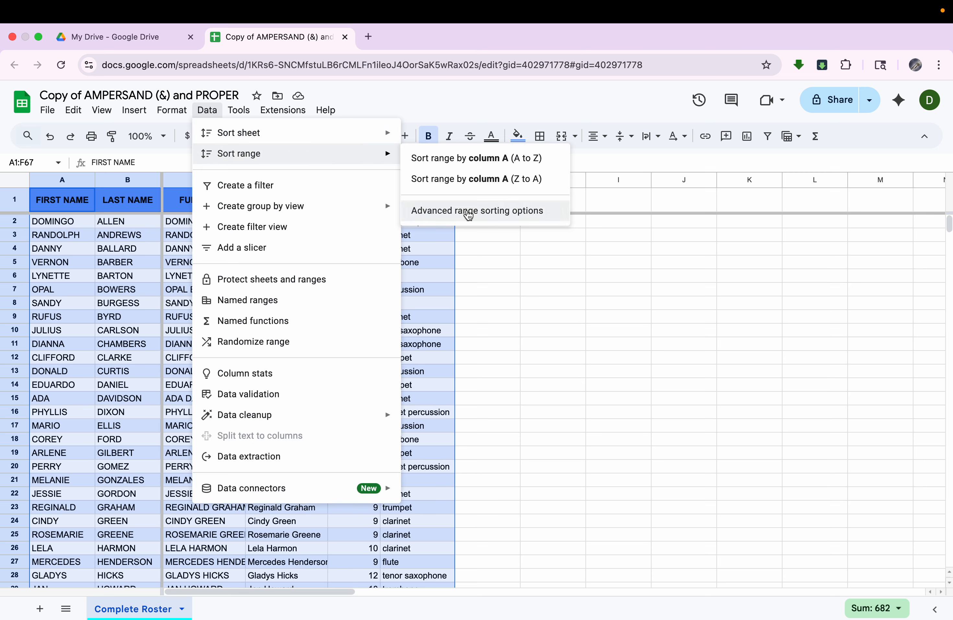
left_click(468, 215)
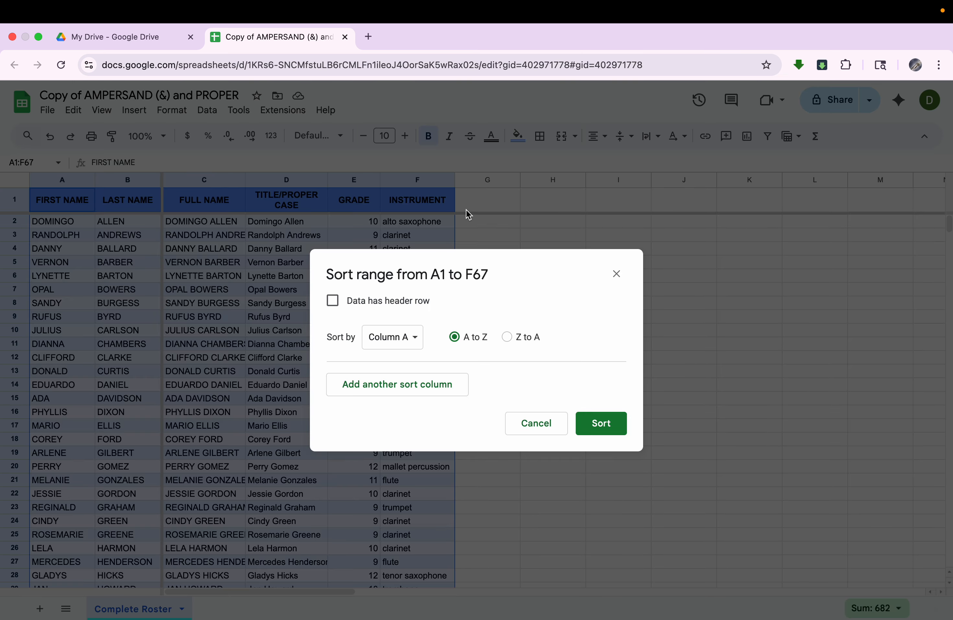
left_click(408, 309)
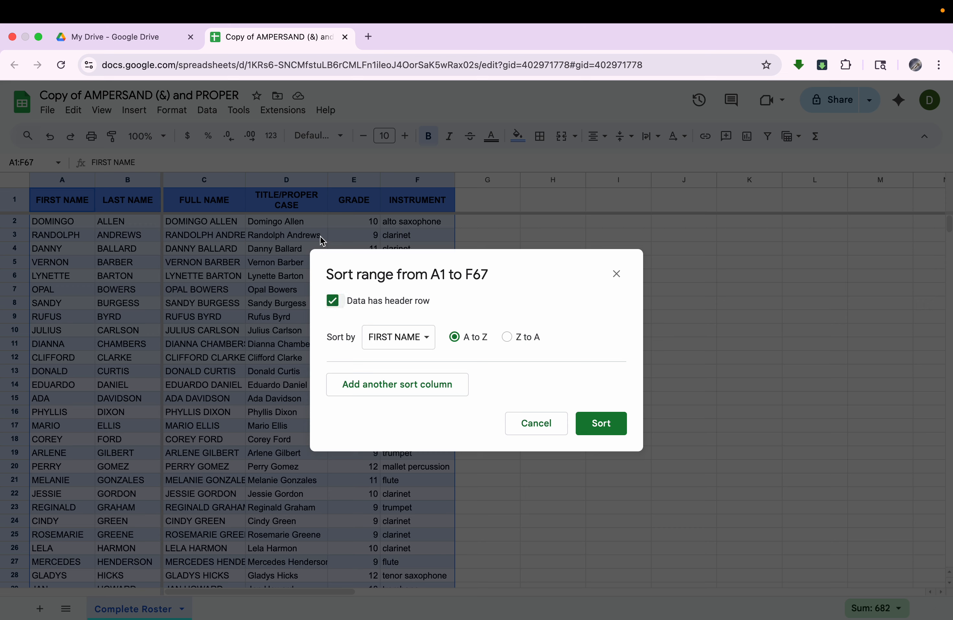
Step: Sort the roster range by INSTRUMENT from A to Z and check how the instruments are grouped
left_click(394, 341)
left_click(416, 403)
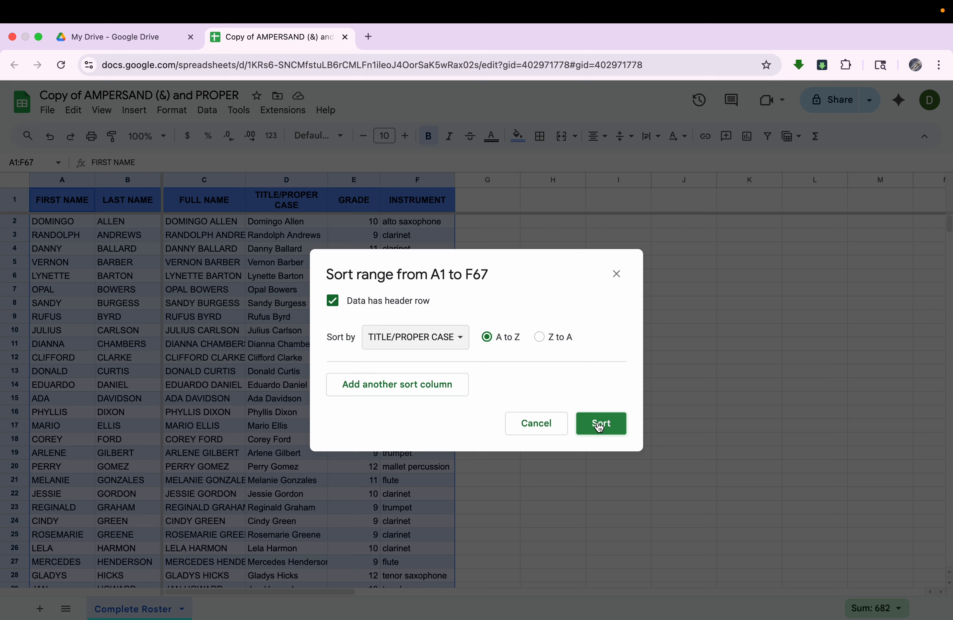
left_click(442, 345)
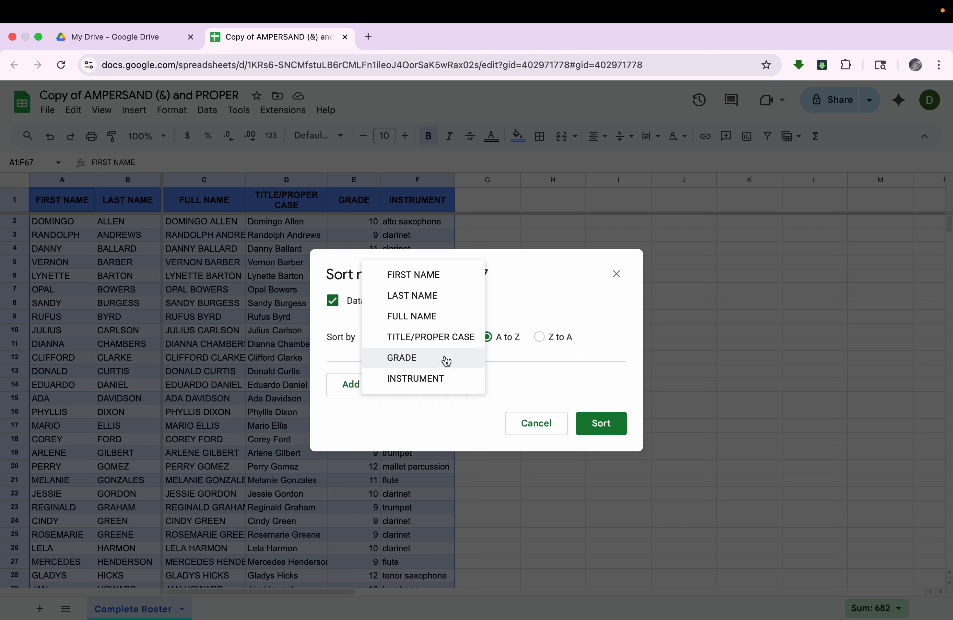
left_click(448, 380)
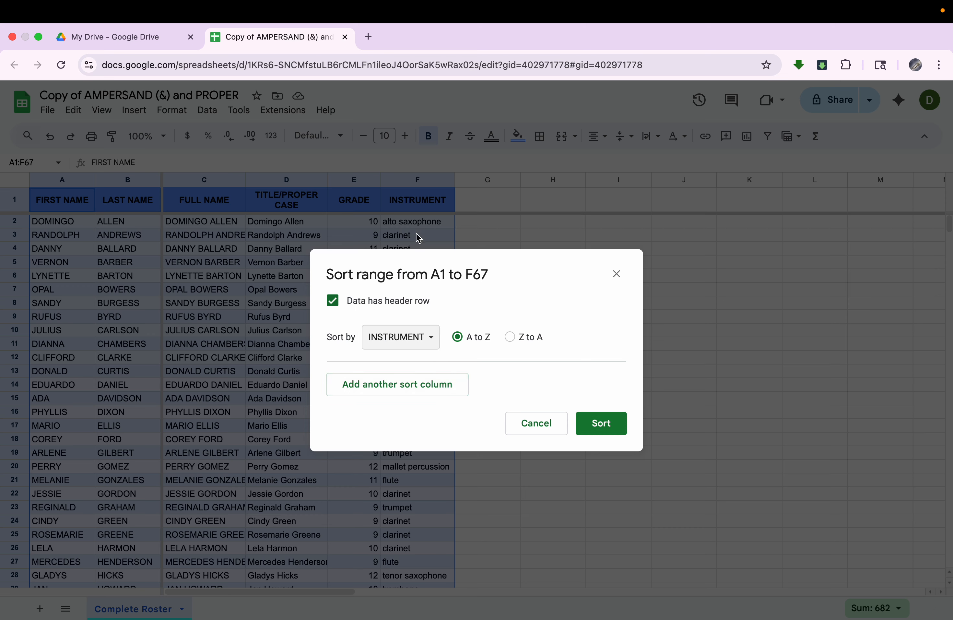
left_click(598, 424)
scroll(439, 488, "down", 12)
scroll(439, 489, "down", 3)
scroll(438, 489, "up", 9)
scroll(438, 465, "up", 8)
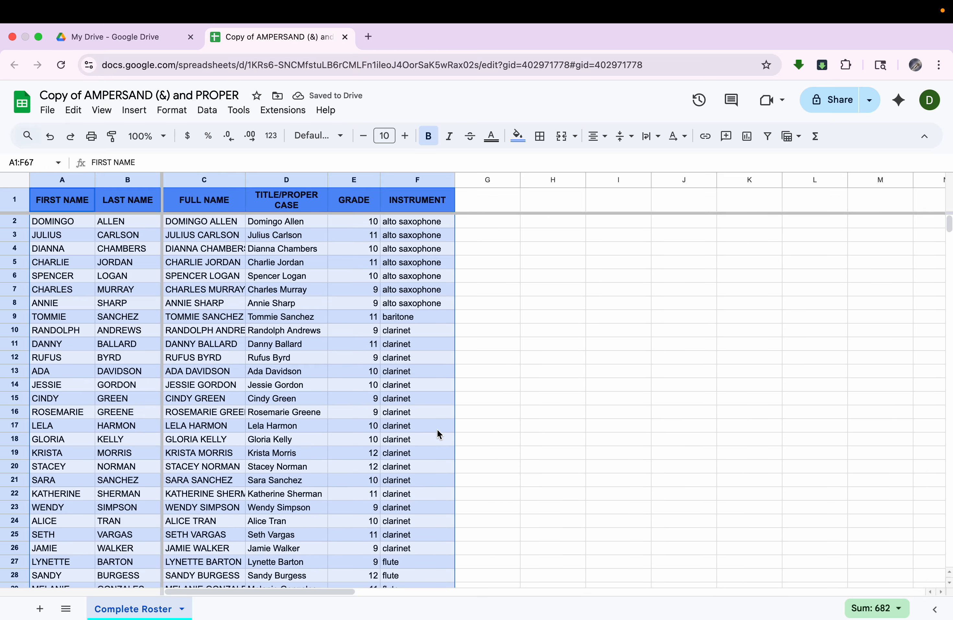
left_click_drag(413, 235, 414, 293)
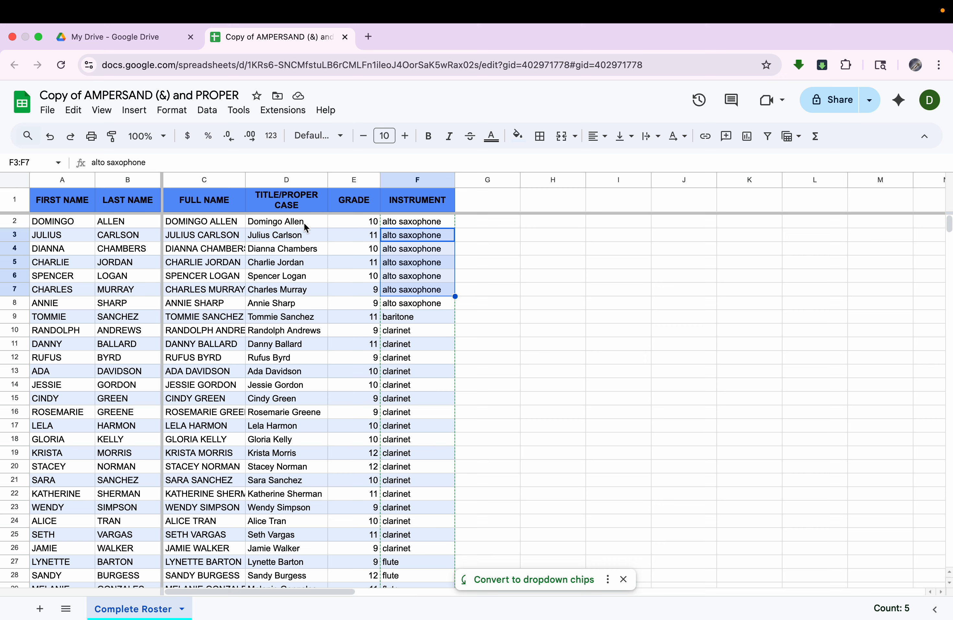
Step: Switch to Google Drive and create a new blank Google Docs document
left_click(142, 44)
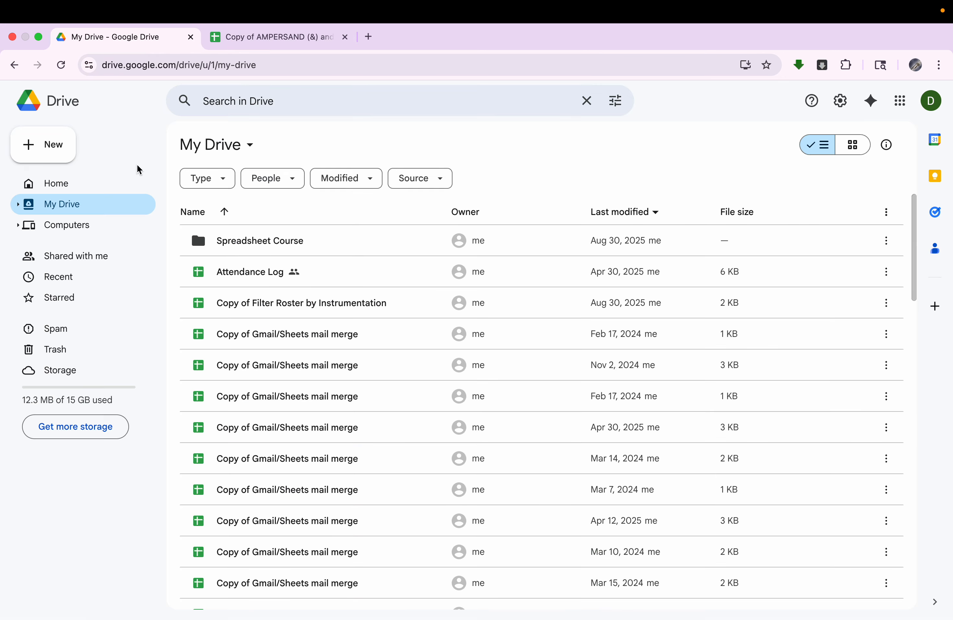
left_click(55, 152)
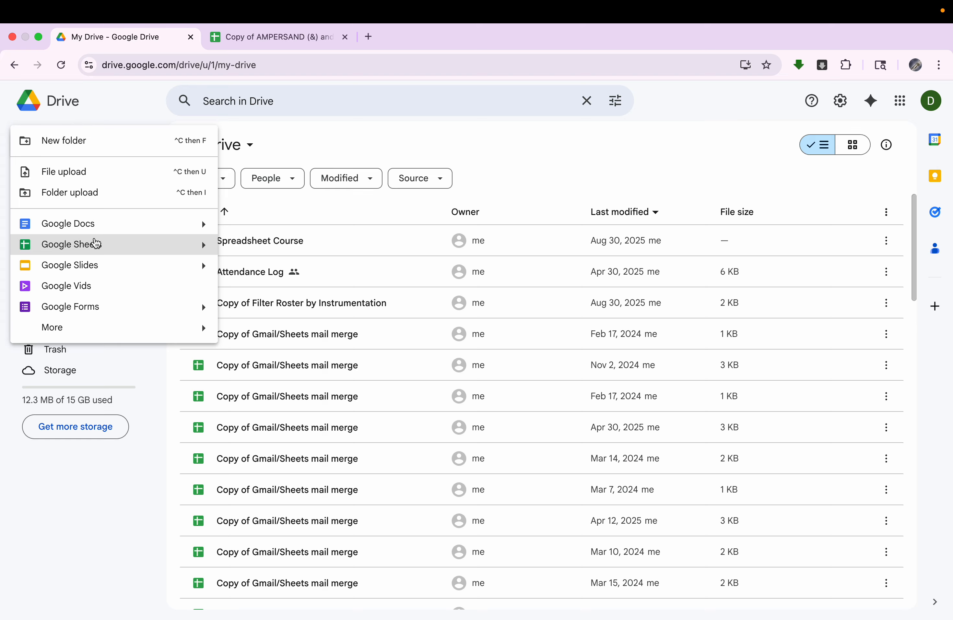
left_click(104, 223)
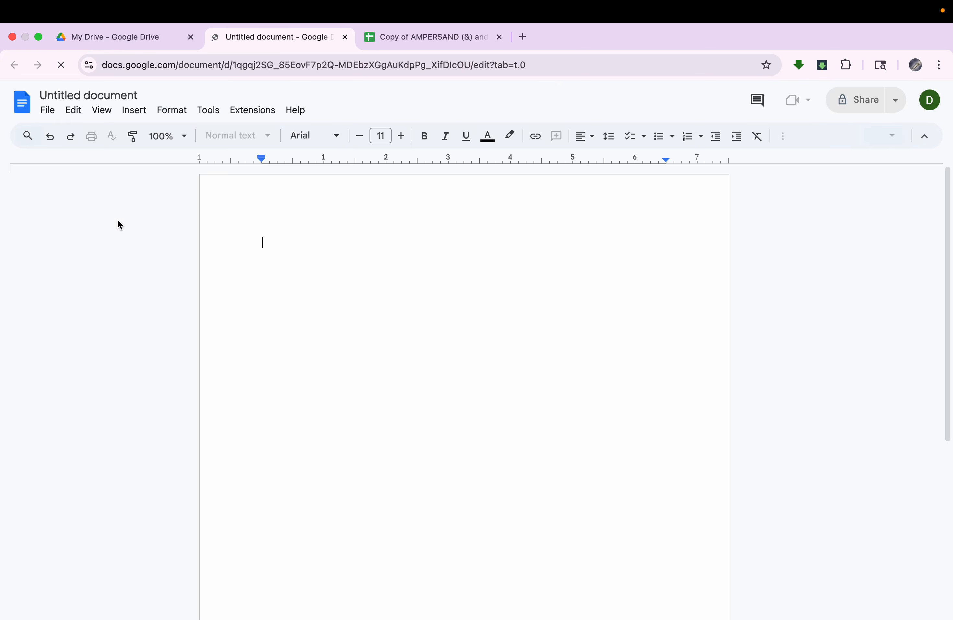
Step: Copy the flute players' title-case names in D27:D35 of the Google Sheets roster and switch to the untitled Google Docs document
left_click(419, 39)
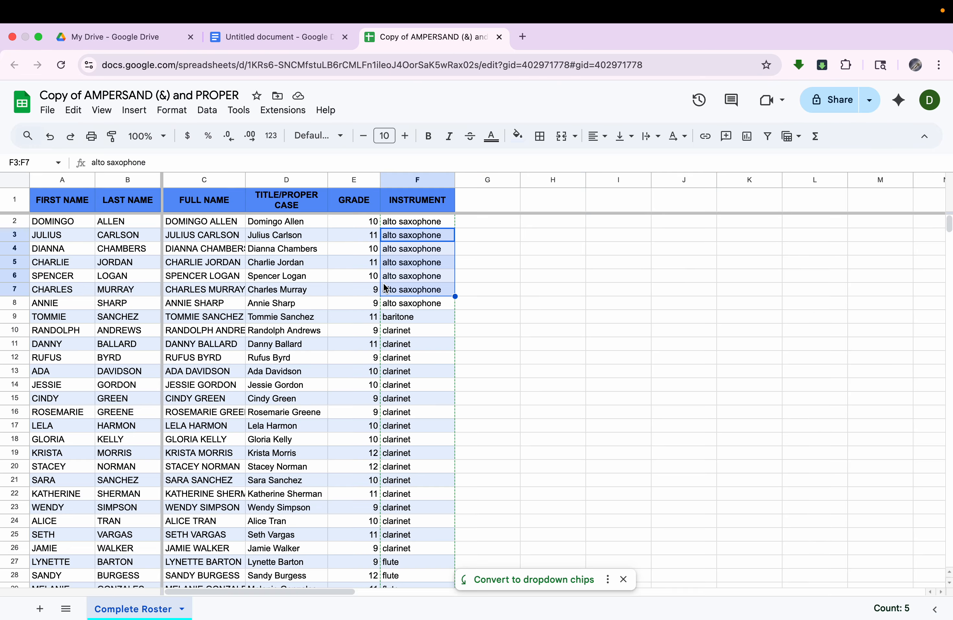
scroll(386, 288, "down", 5)
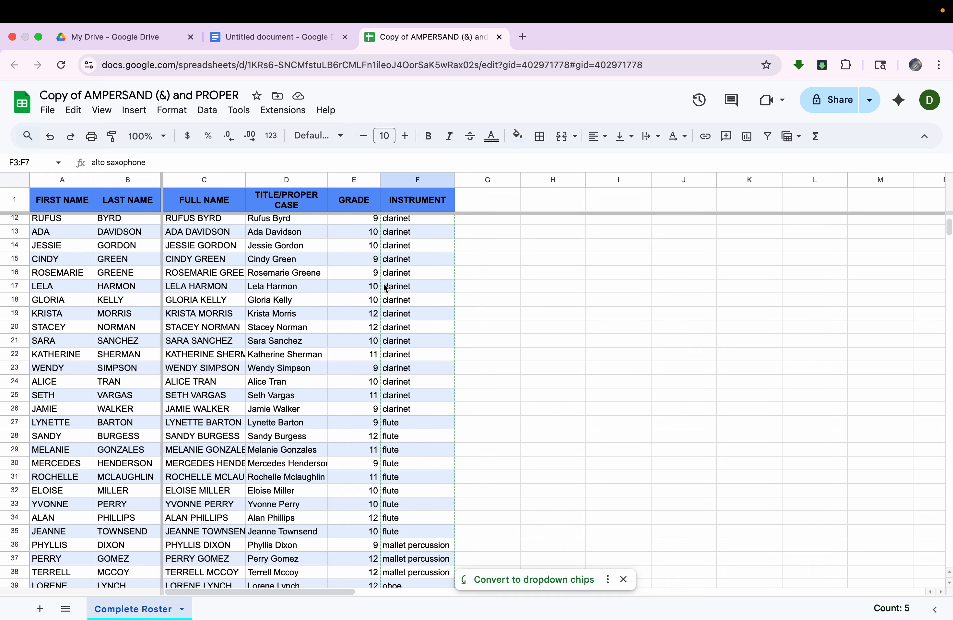
scroll(338, 446, "down", 3)
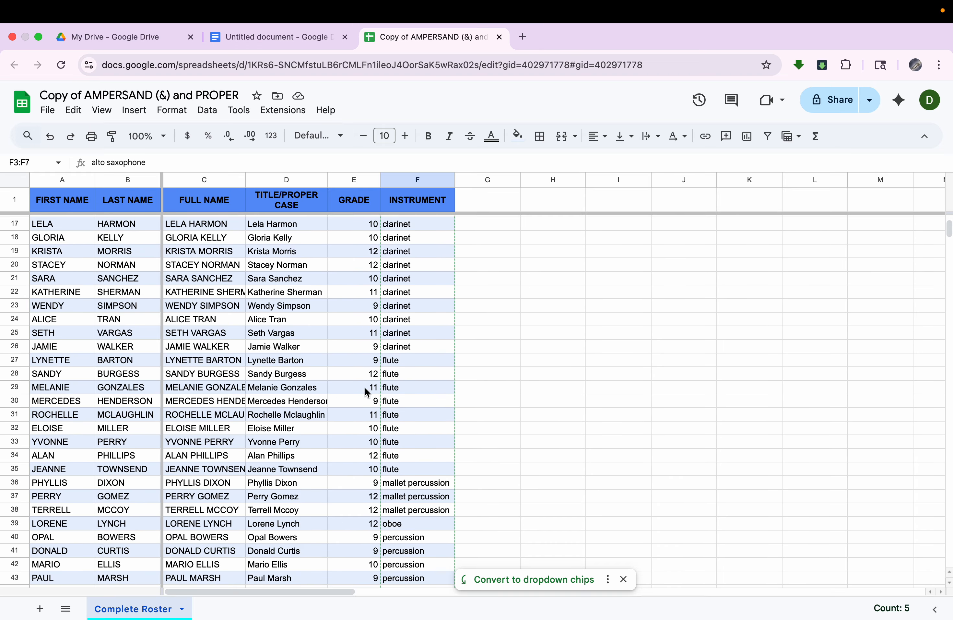
left_click(316, 363)
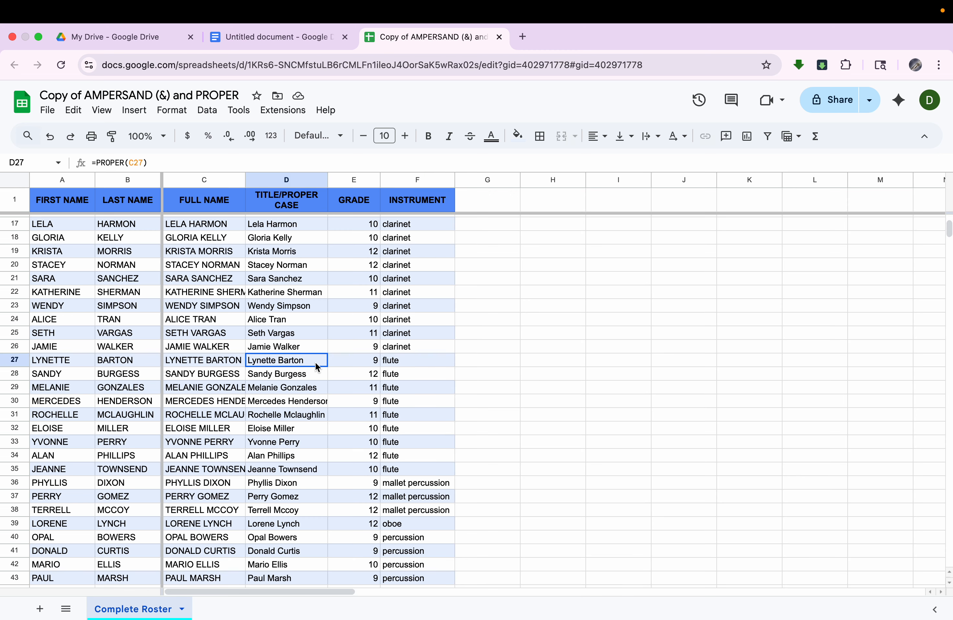
left_click_drag(315, 362, 306, 471)
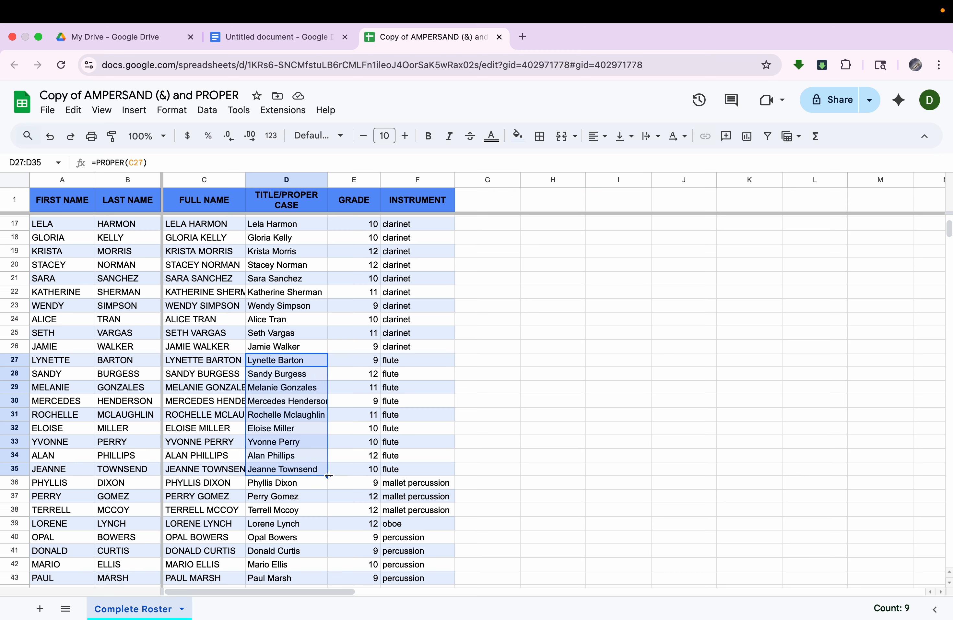
left_click(281, 367)
left_click_drag(281, 367, 289, 470)
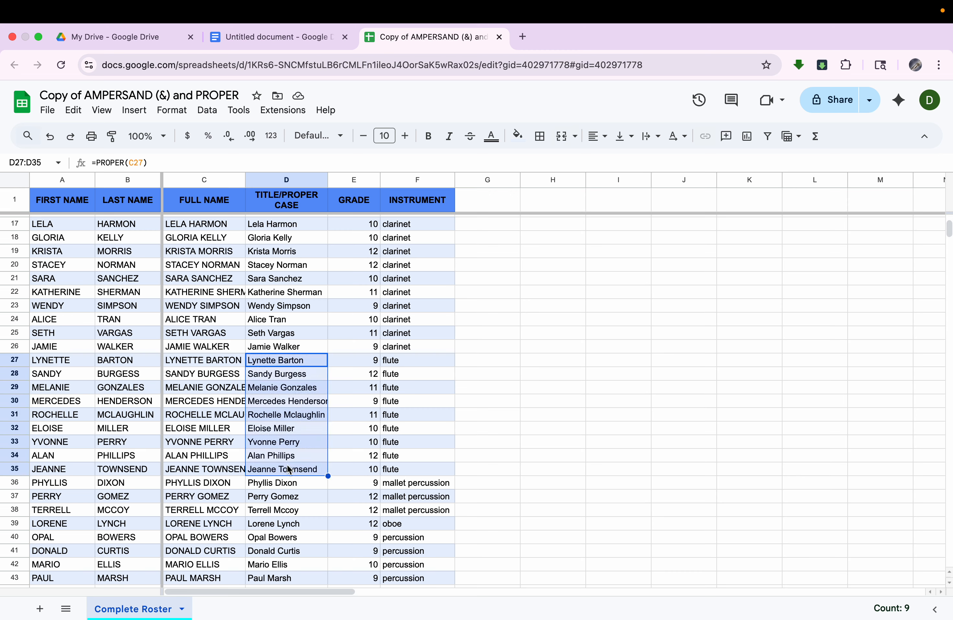
right_click(288, 418)
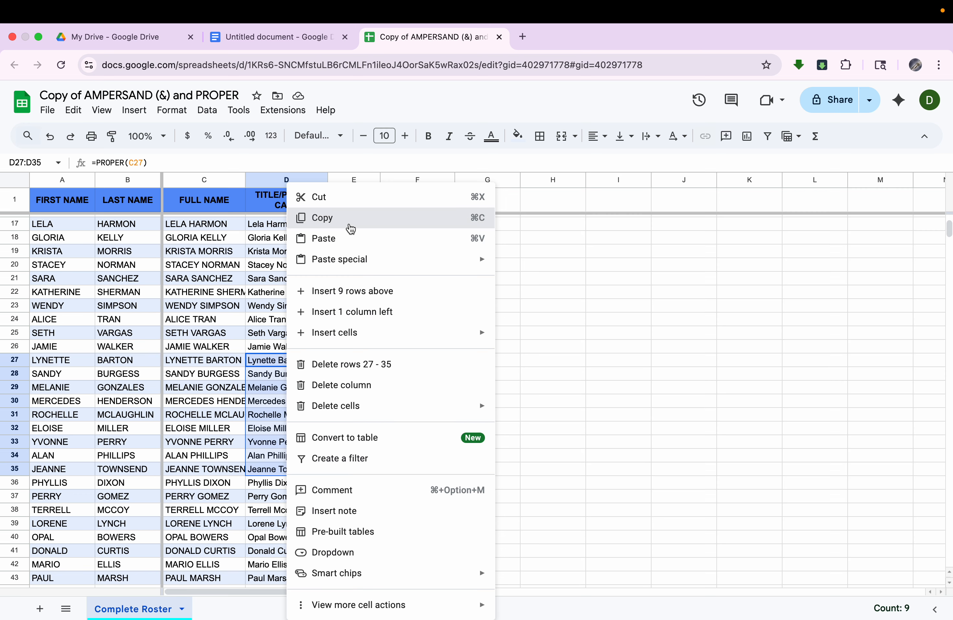
left_click(350, 227)
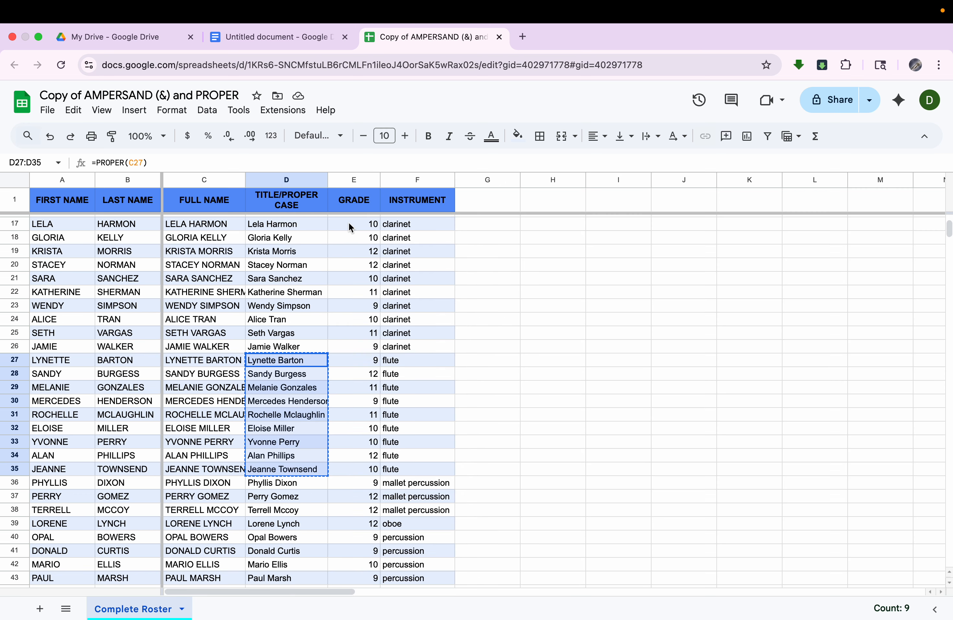
left_click(290, 39)
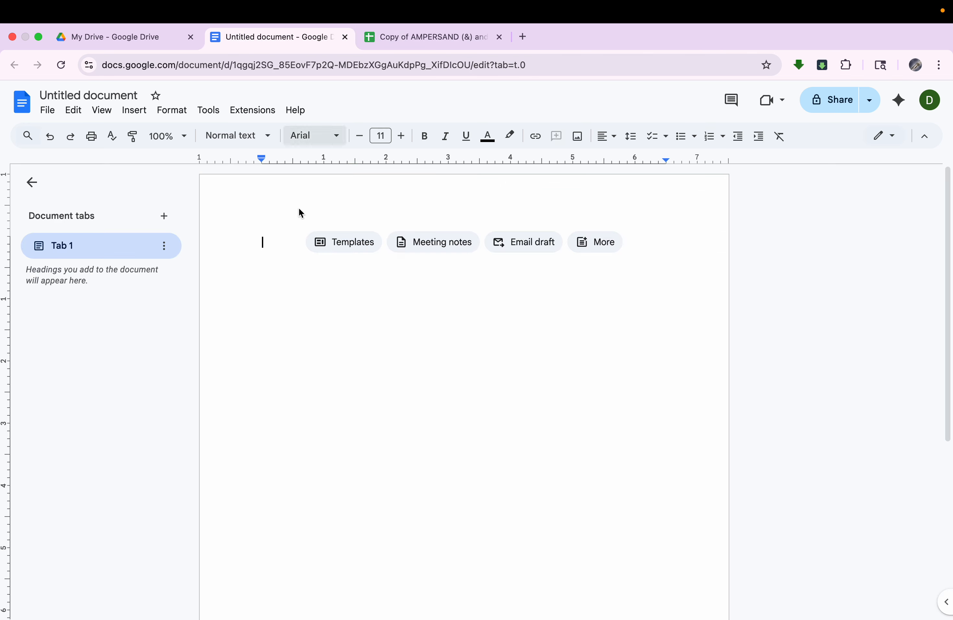
Step: Paste the copied names into the document as an unlinked table, and undo the paste
right_click(292, 271)
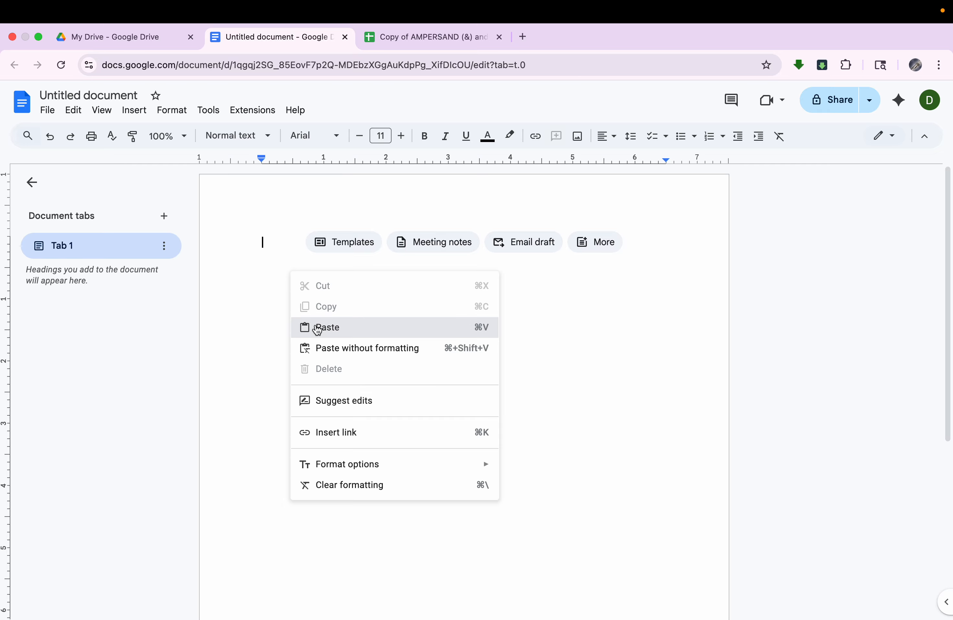
left_click(318, 328)
left_click(448, 381)
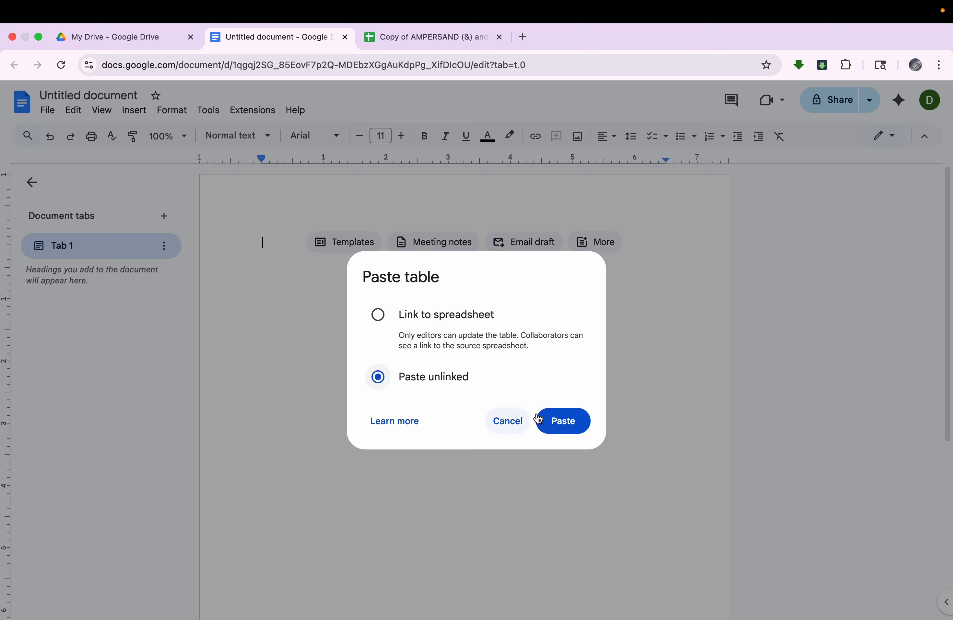
left_click(558, 421)
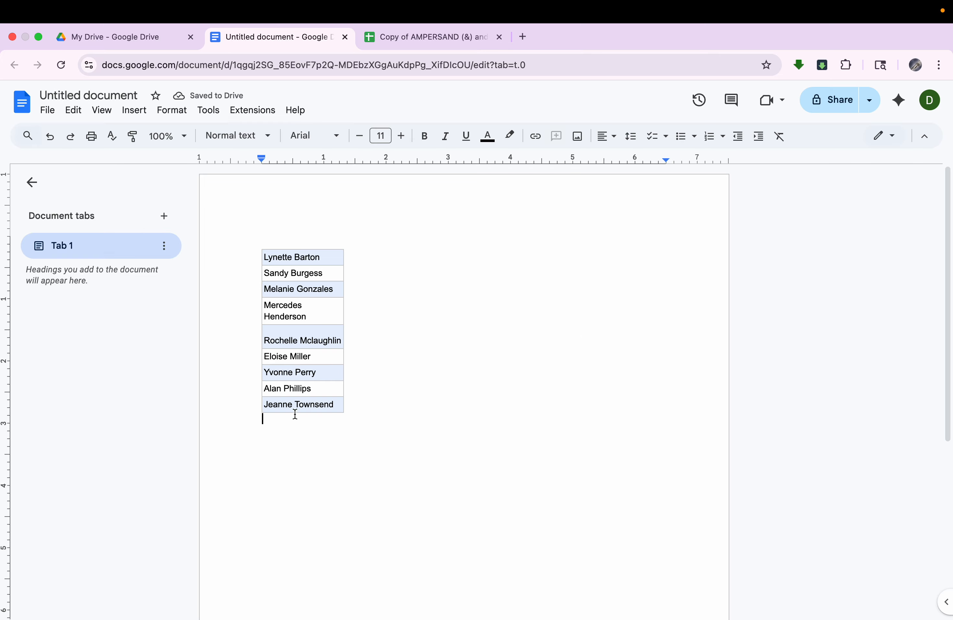
left_click(49, 137)
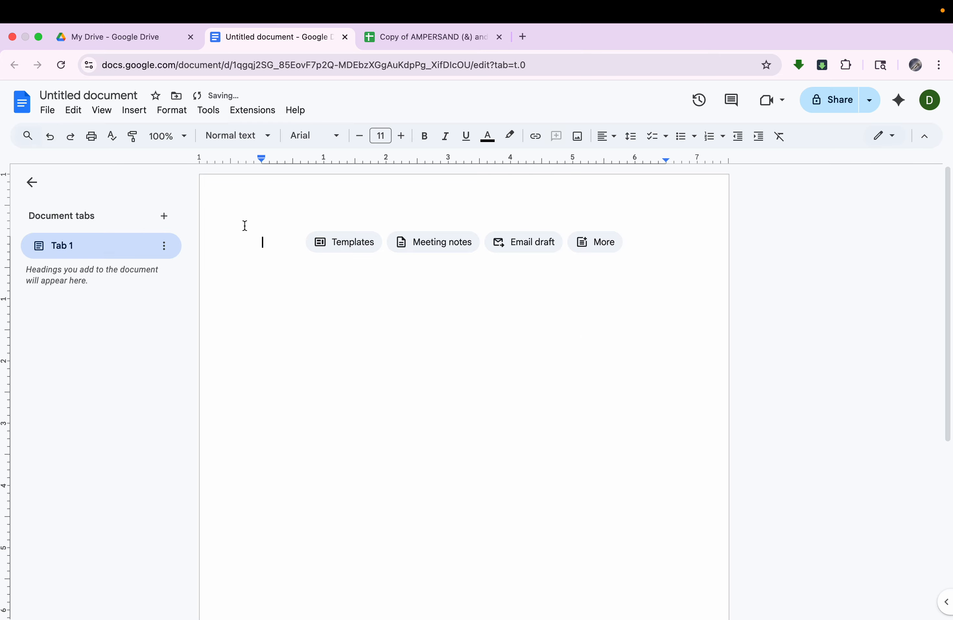
Step: Paste the copied flute names into the document without formatting and return to the roster in Google Sheets
right_click(273, 246)
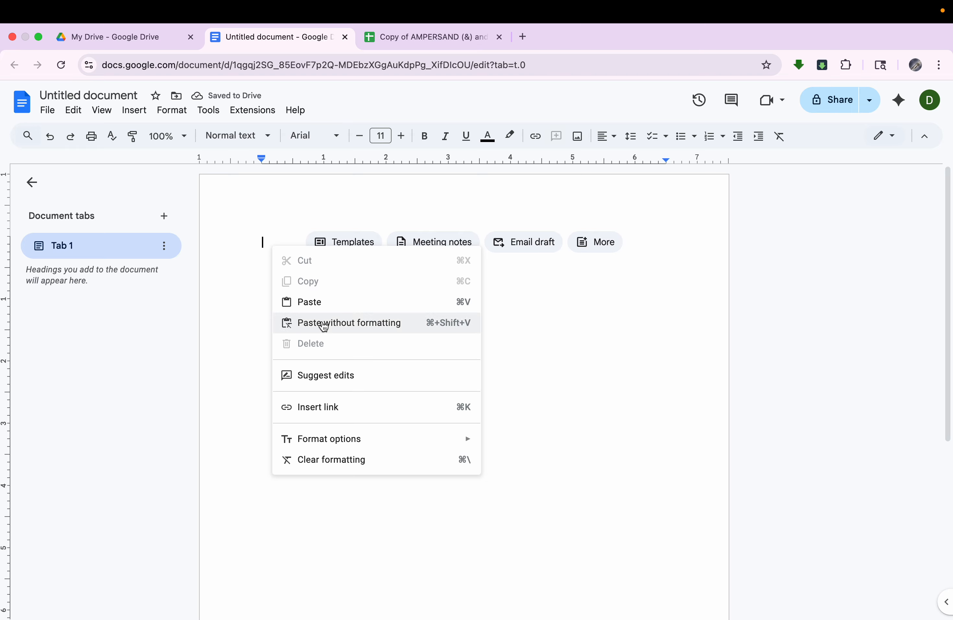
left_click(325, 323)
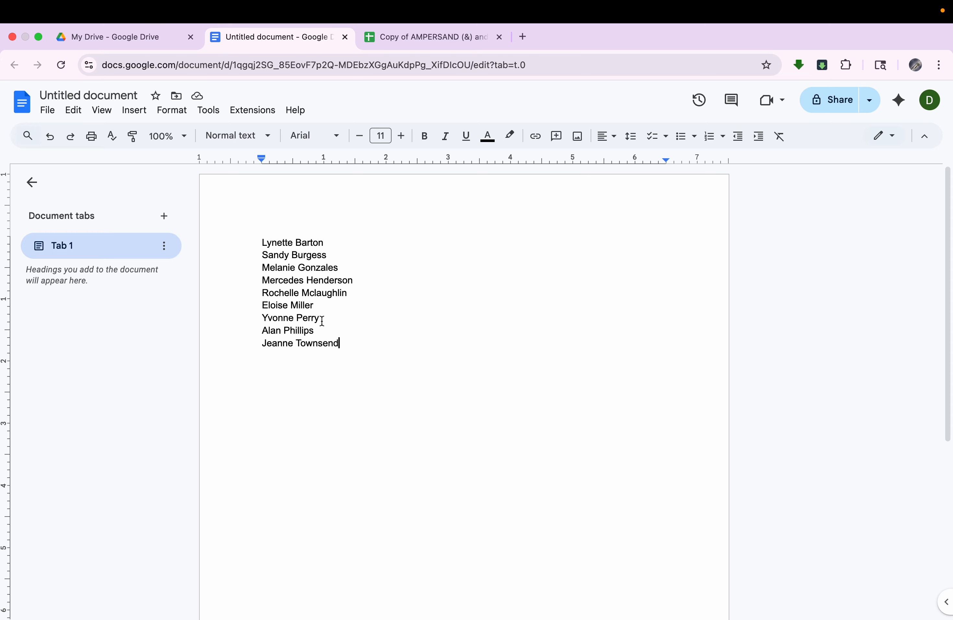
left_click_drag(349, 346, 248, 243)
left_click(361, 318)
left_click(426, 44)
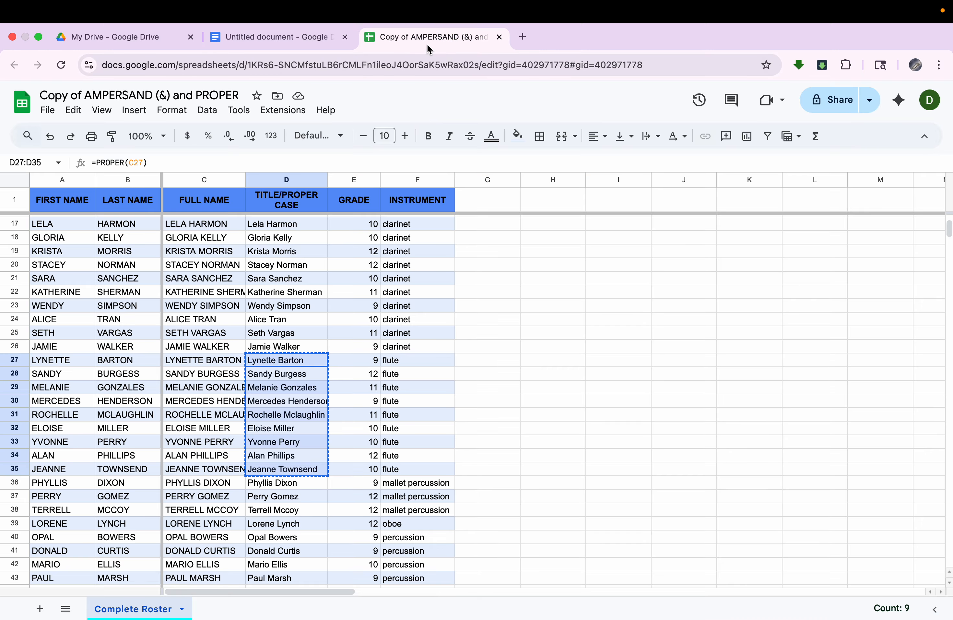